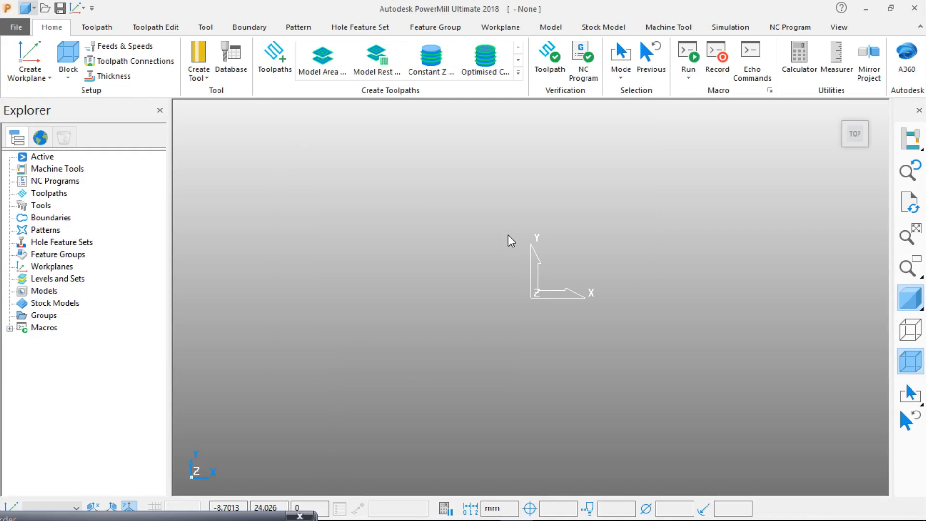
Turn off the display of the active axes and the transform in the graphics view.
right_click(306, 196)
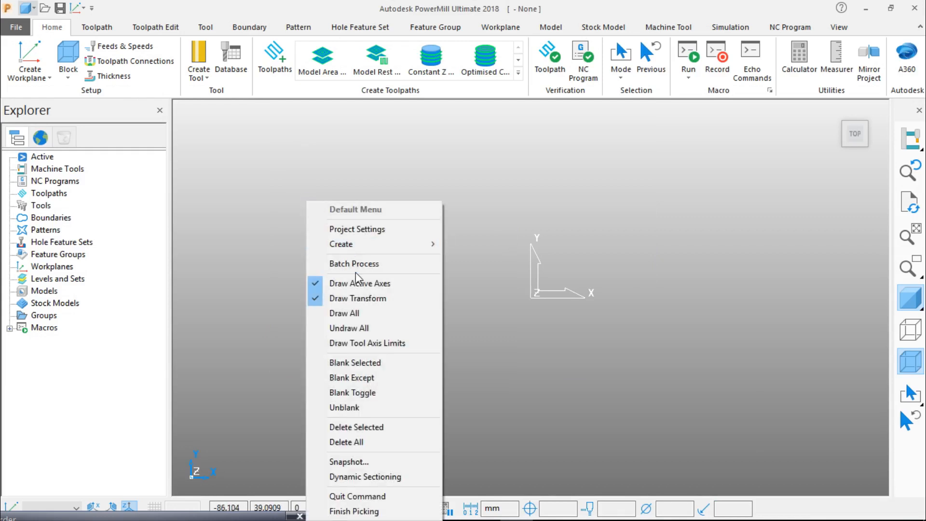
click(338, 283)
right_click(332, 228)
click(369, 298)
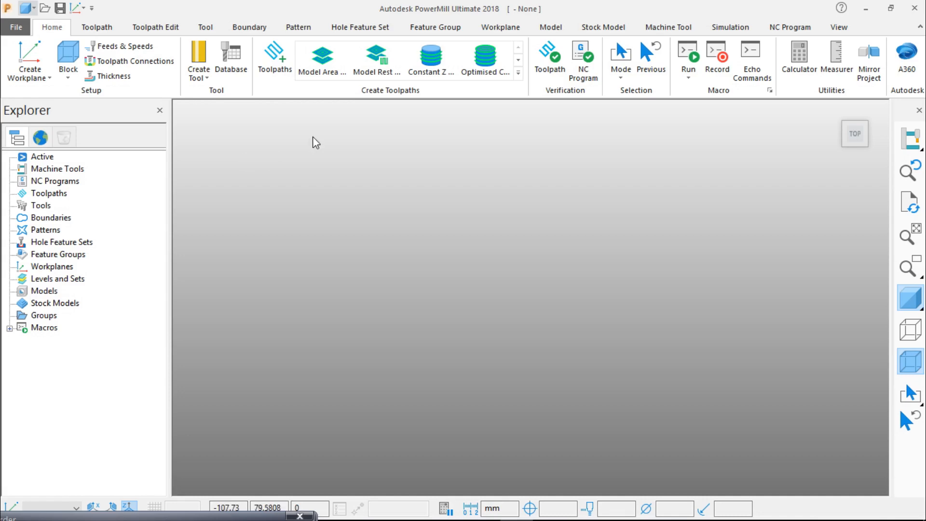
Create an end mill tool named "2 em" with a tip diameter of 2 mm and a length of 5 mm.
right_click(235, 143)
mouse_move(304, 188)
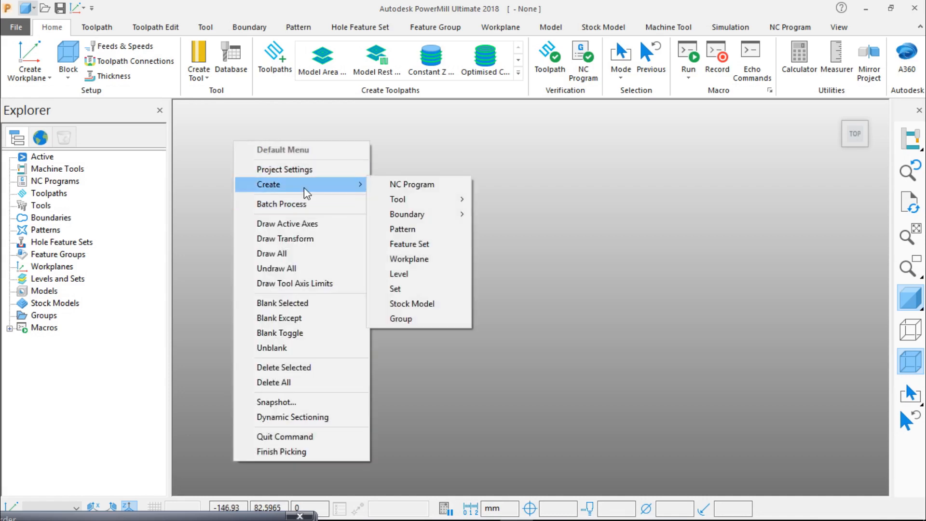
mouse_move(391, 195)
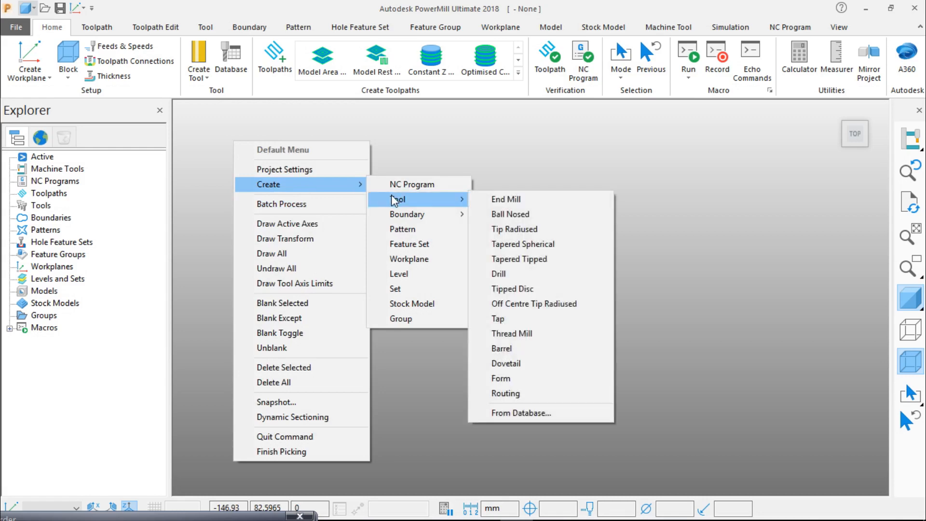
click(500, 199)
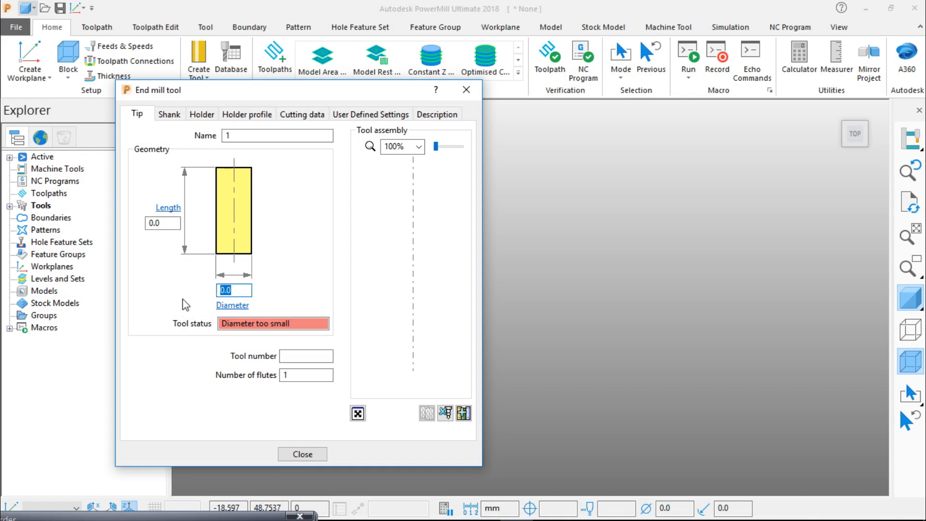
text(2)
key(Tab)
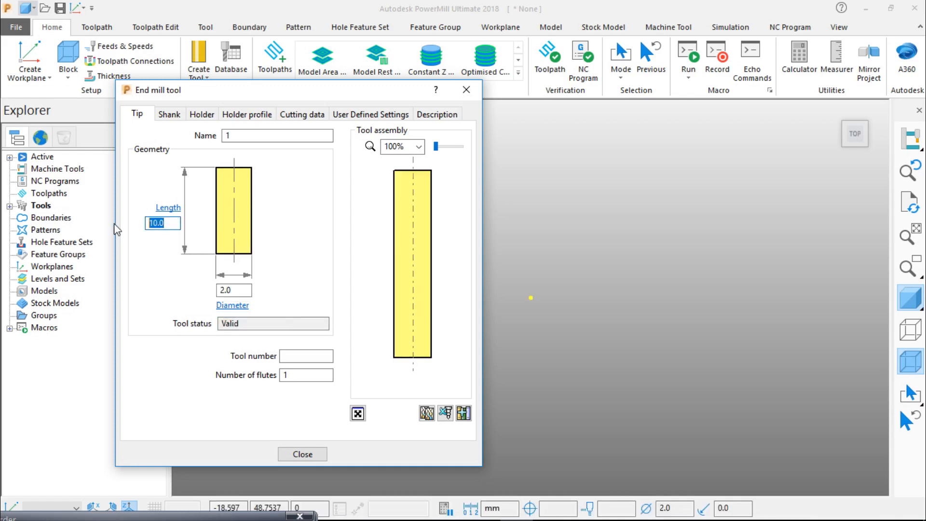
key(BackSpace)
text(5)
key(Tab)
text(2)
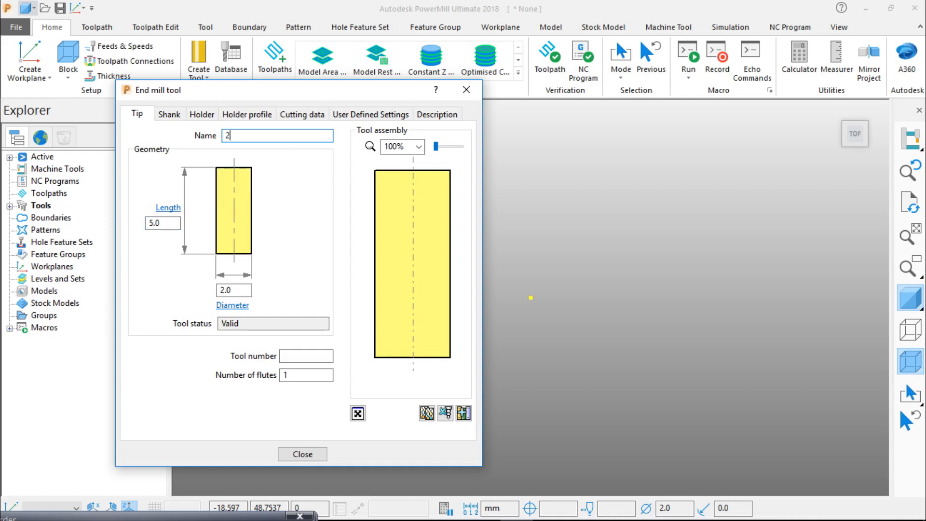
text( em)
Add a tapered shank component with upper diameter 4 mm, lower diameter 2 mm and length 4 mm.
click(168, 114)
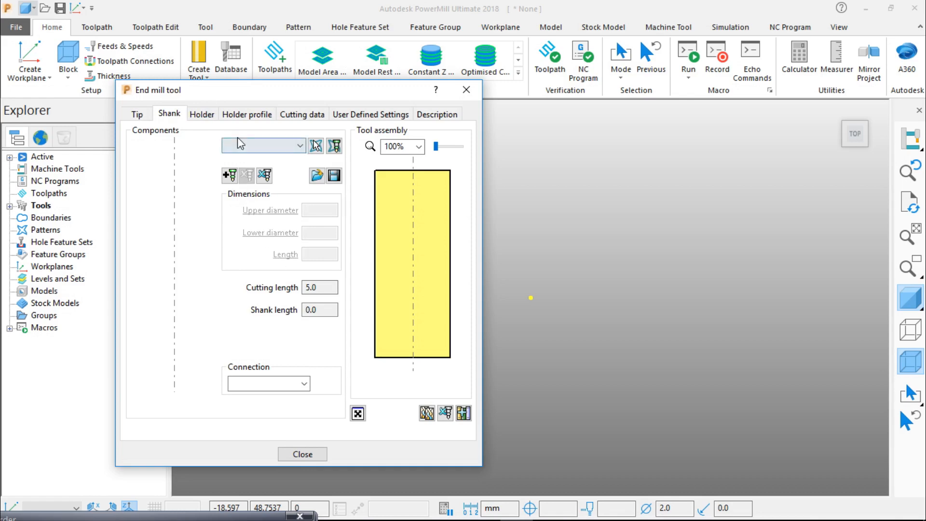
click(231, 175)
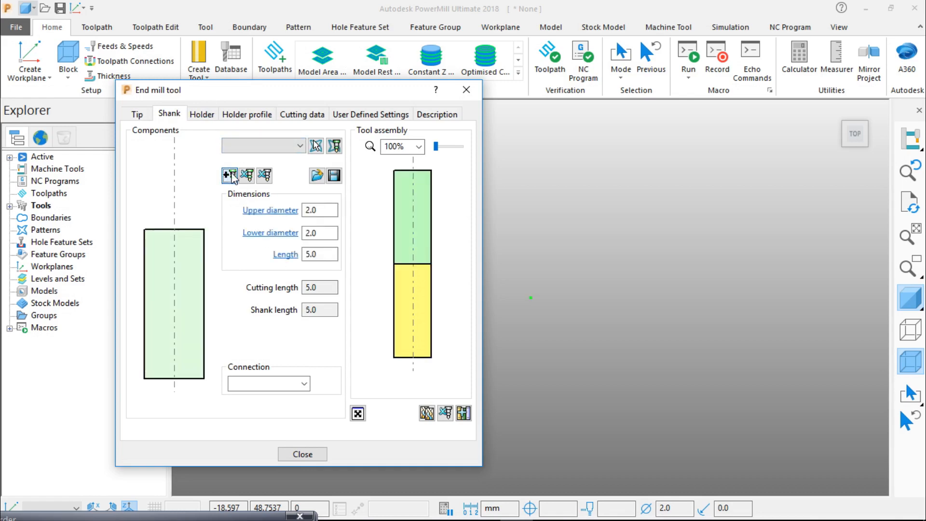
double_click(323, 211)
text(4)
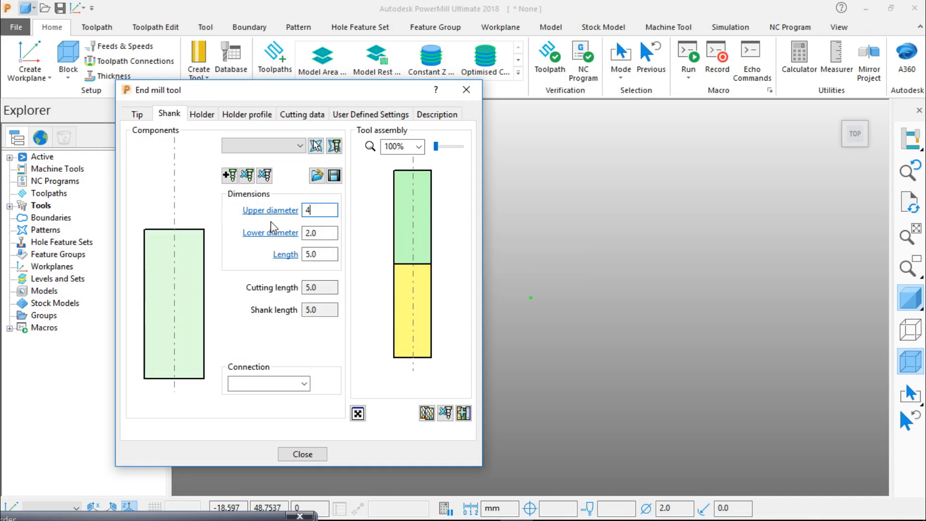
click(320, 237)
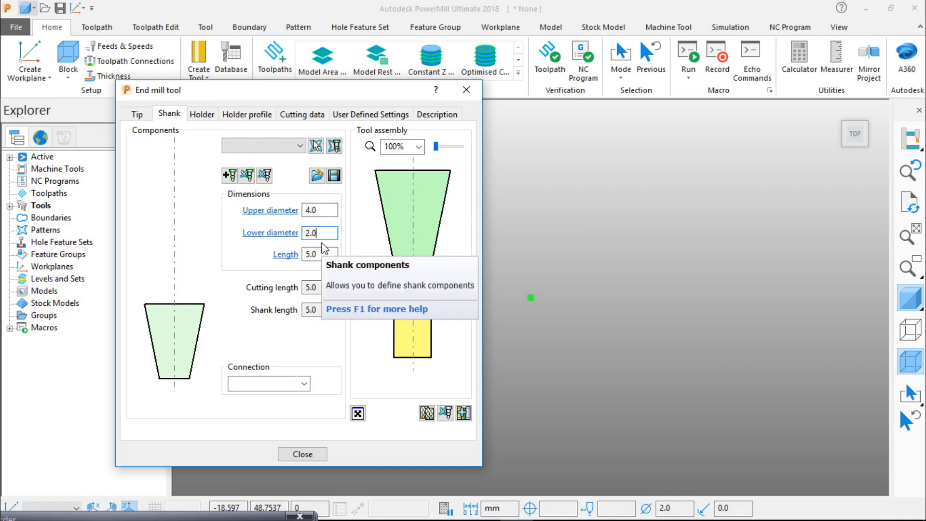
key(Tab)
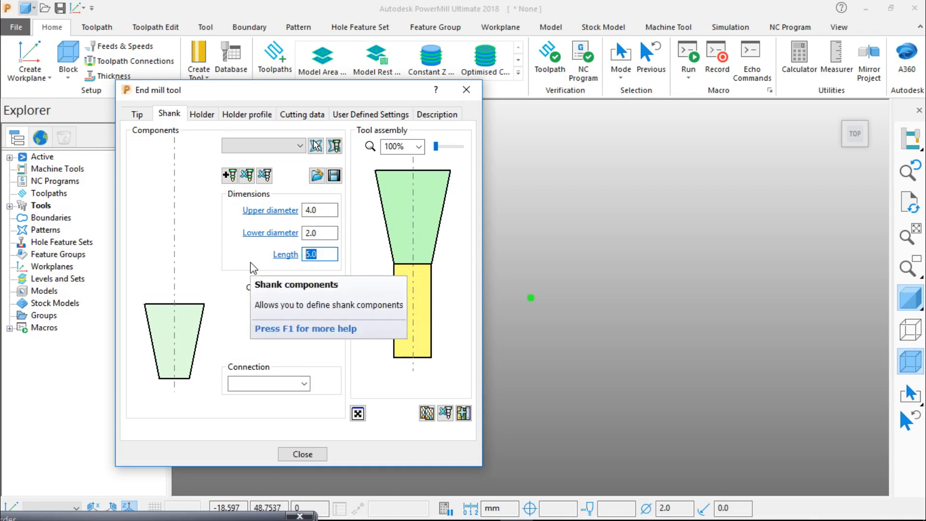
text(4)
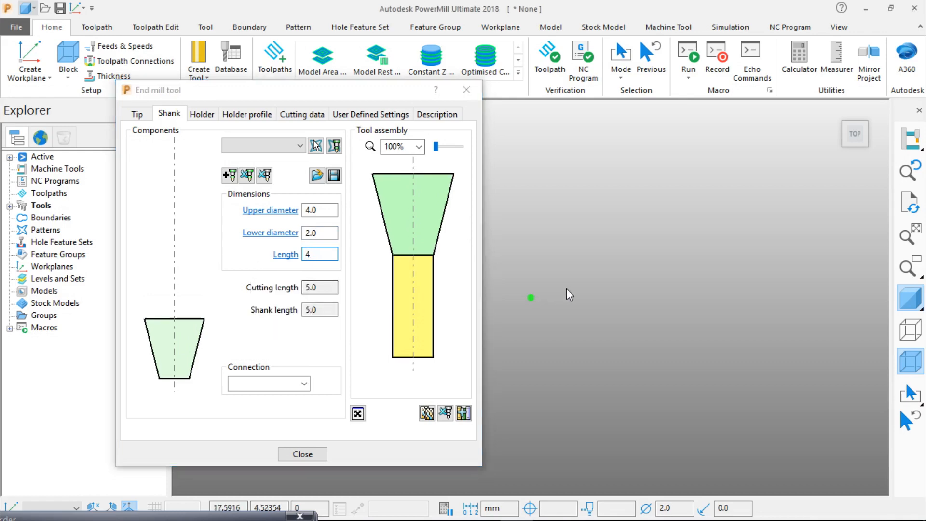
click(566, 288)
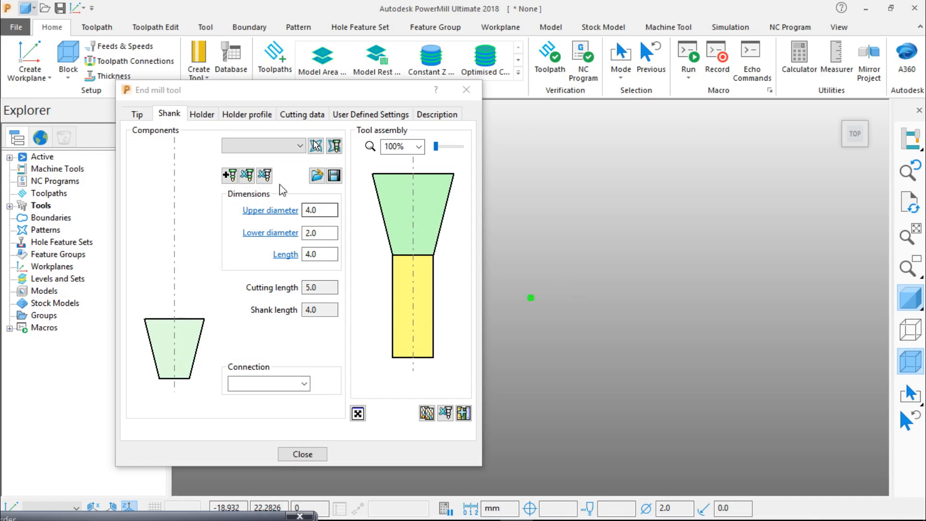
Add a second, cylindrical shank component above the taper and set its length to 41 mm.
click(233, 180)
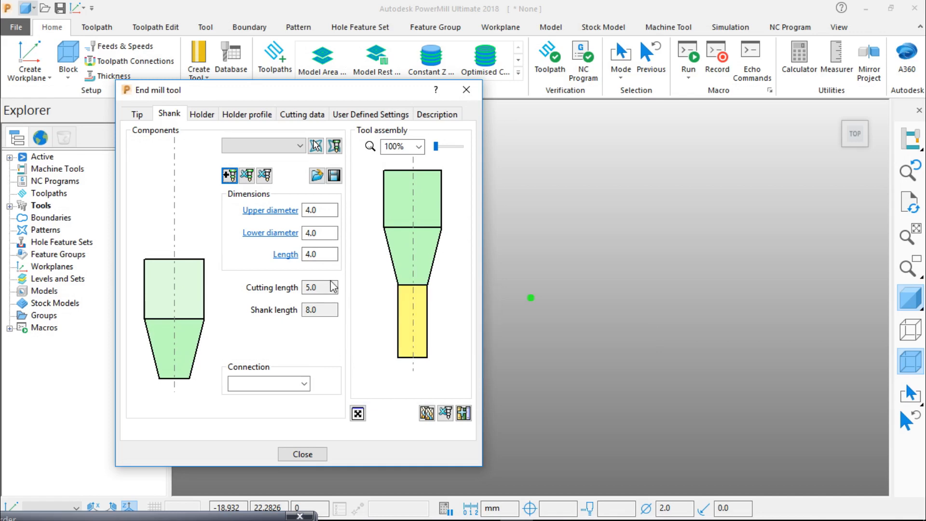
click(278, 254)
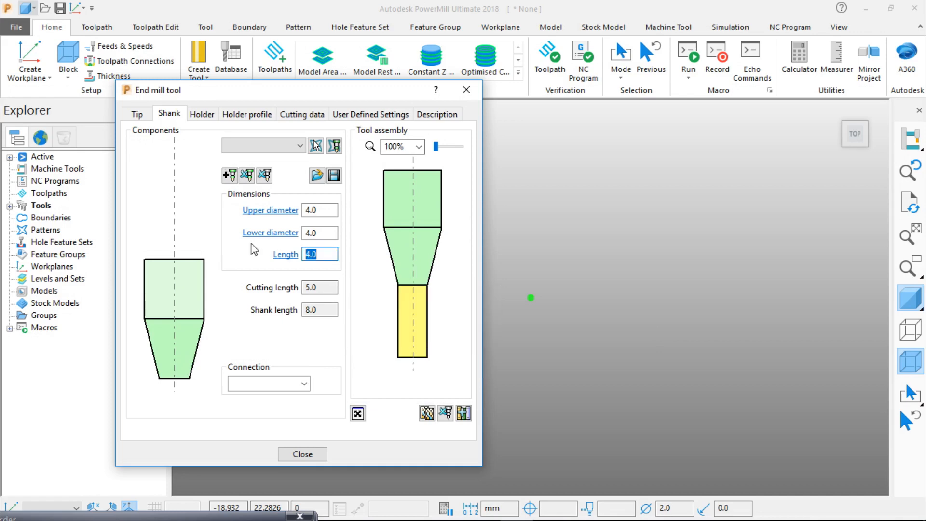
text(41)
click(693, 349)
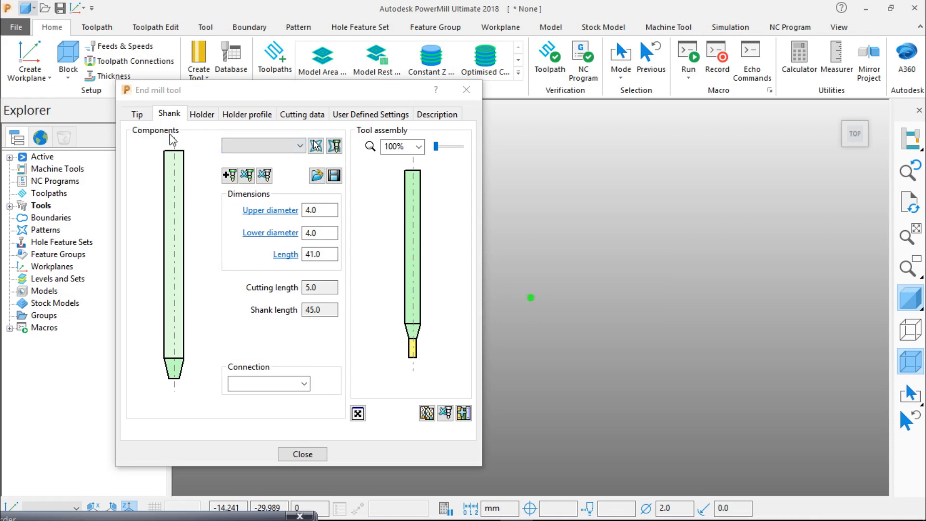
Clear the whole tool assembly and redefine the end mill tip with diameter 2 mm and length 5 mm.
click(146, 115)
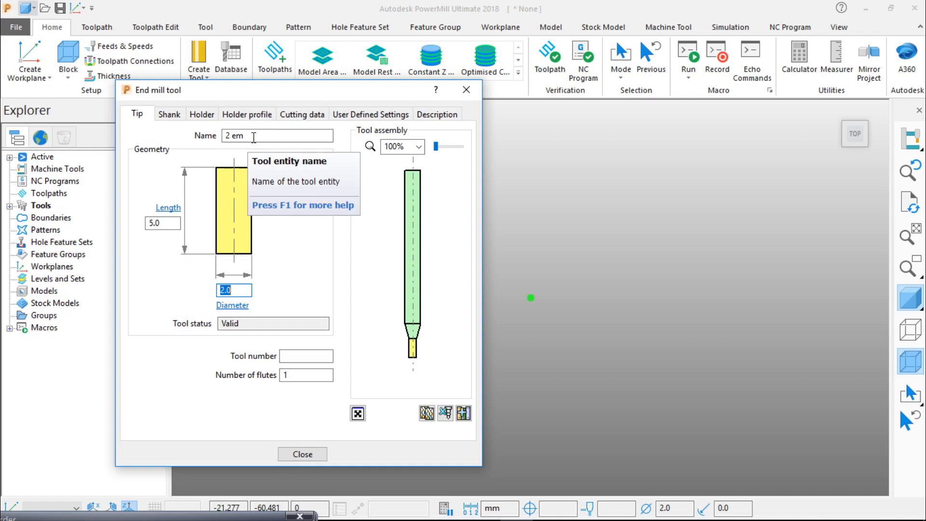
click(445, 413)
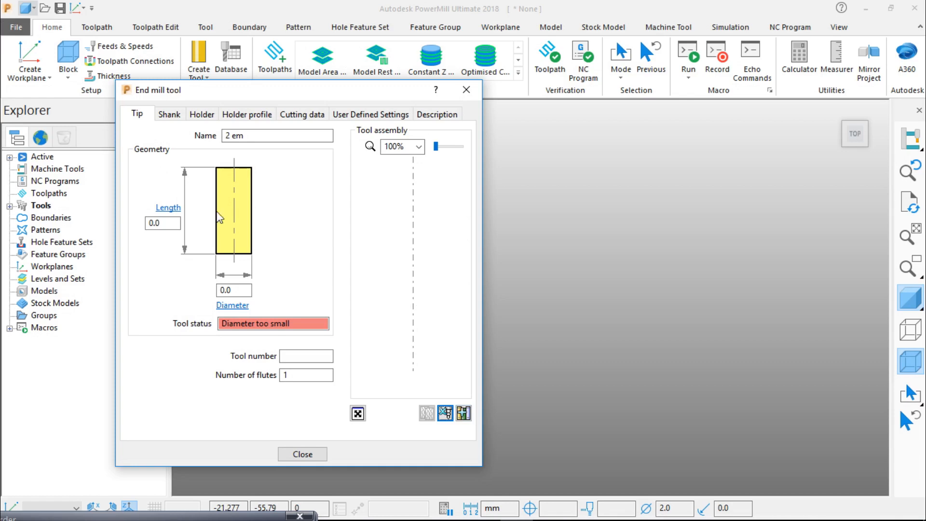
double_click(227, 290)
text(2)
key(Tab)
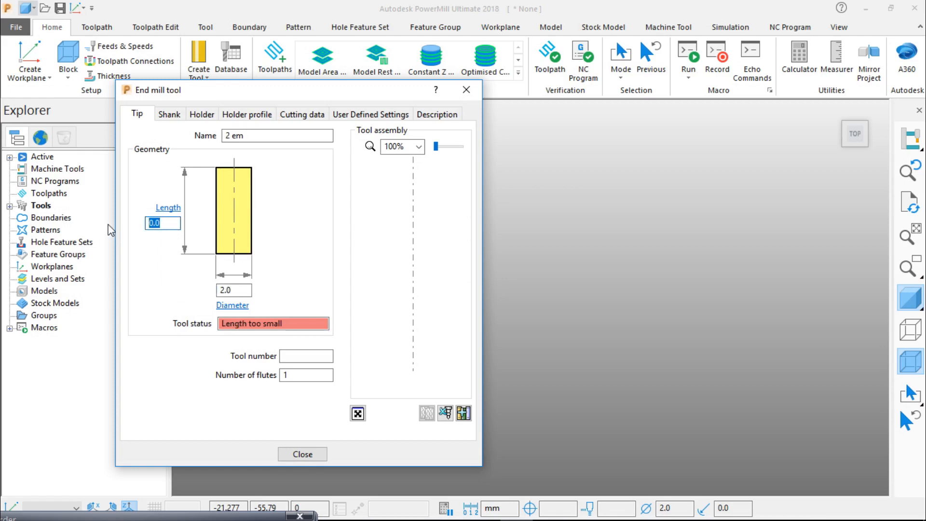
Add a first shank component to the cleared tool with upper diameter 4 mm, lower diameter 2 mm and length 4 mm.
click(170, 114)
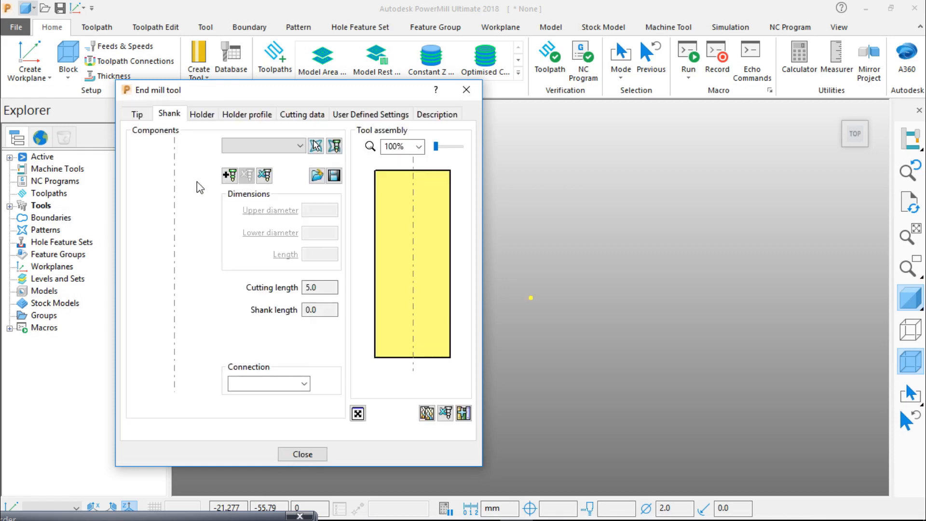
click(230, 175)
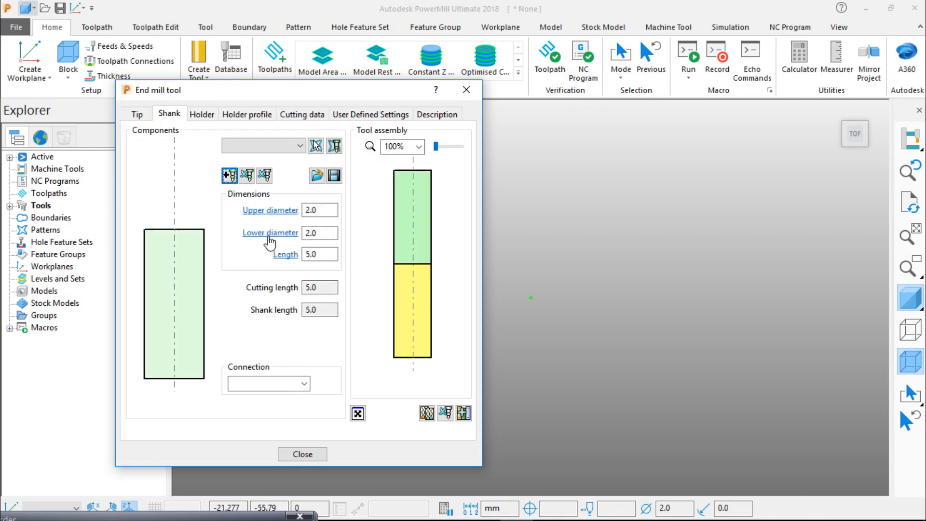
double_click(324, 210)
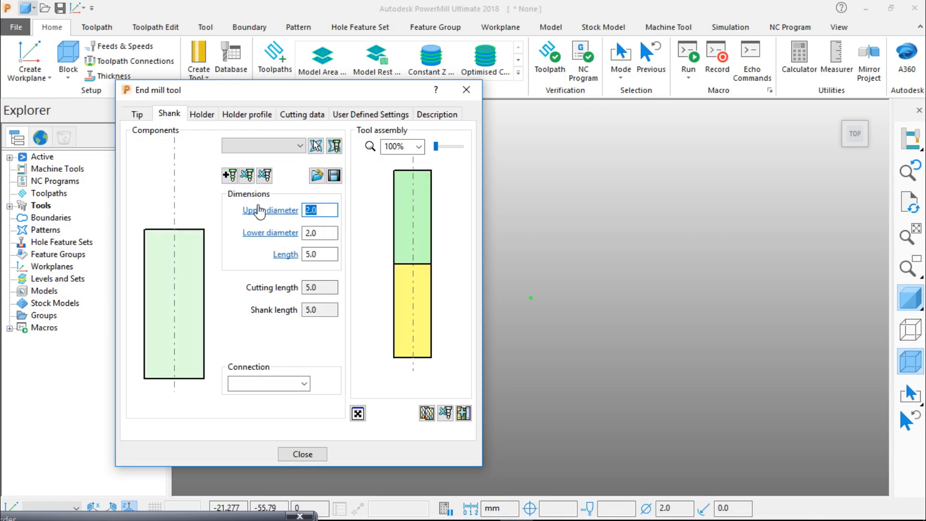
text(4)
double_click(318, 234)
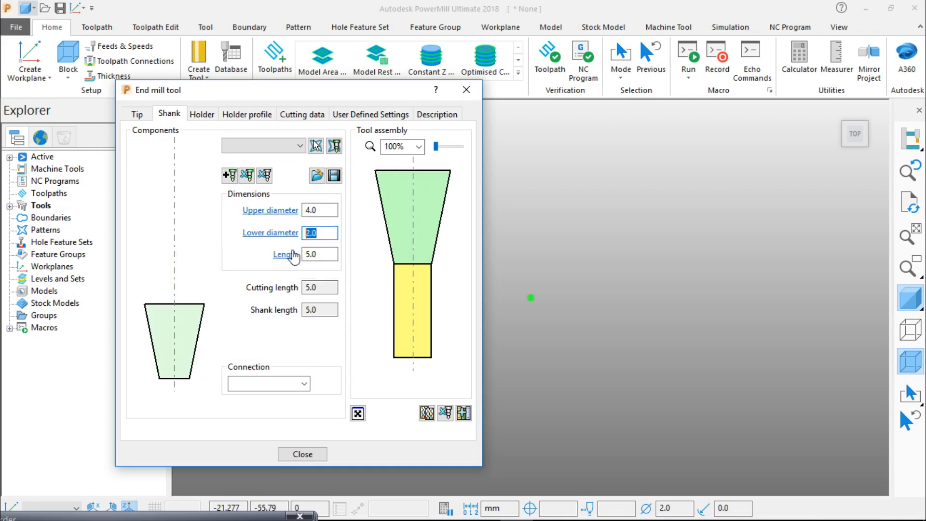
key(Tab)
text(4)
Add a second shank component on top of the tapered one, 4 mm in diameter and 41 mm long.
click(230, 176)
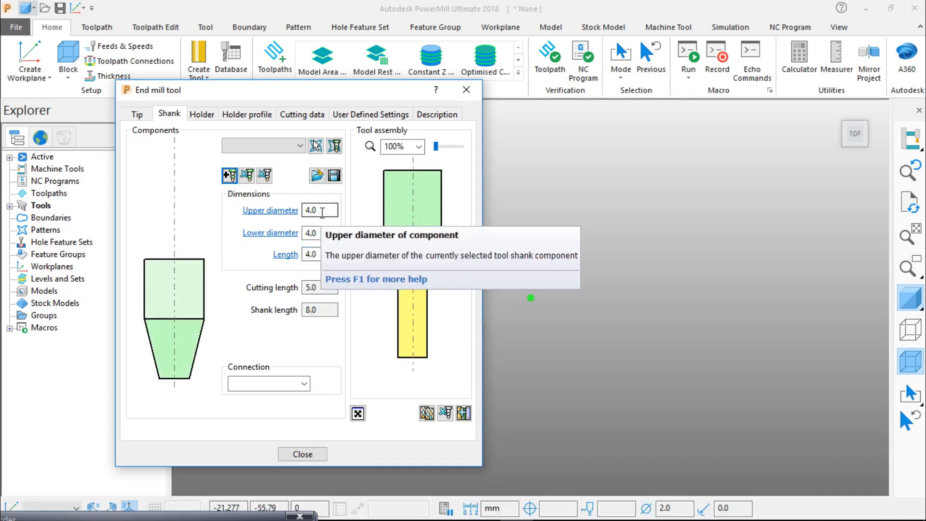
double_click(324, 254)
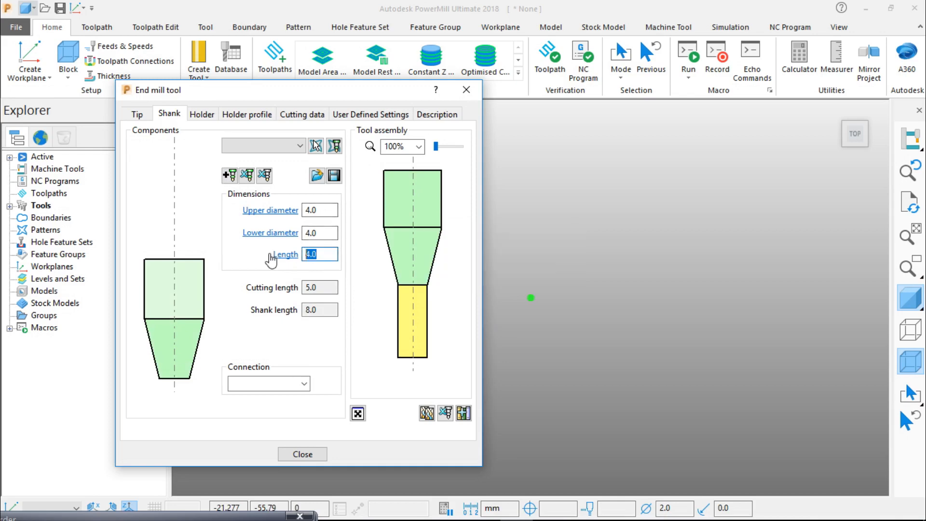
text(41)
click(591, 368)
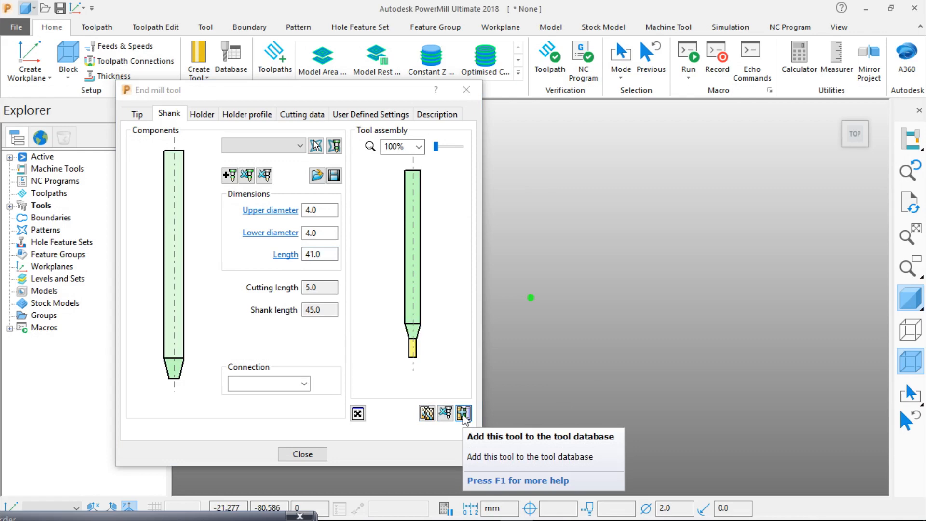
Duplicate the 2 em end mill and review the copy's tip, shank and holder settings.
click(428, 417)
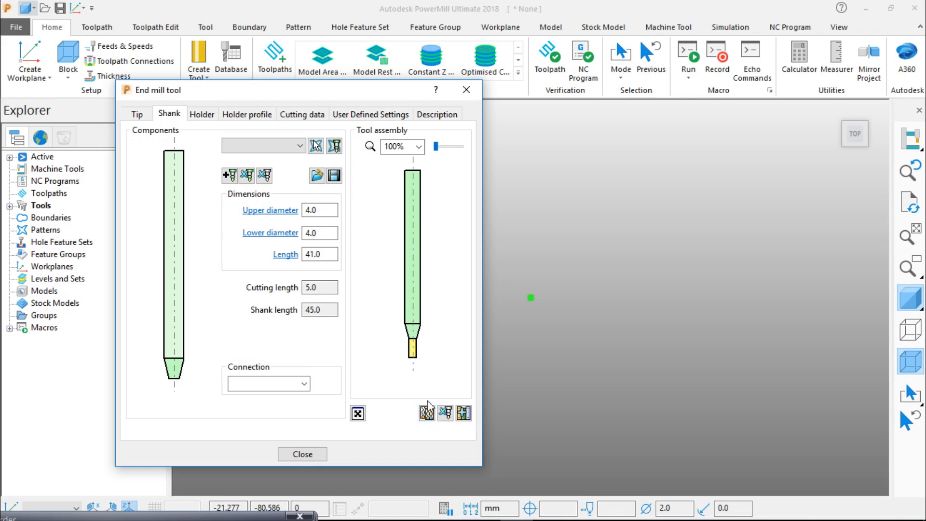
click(137, 116)
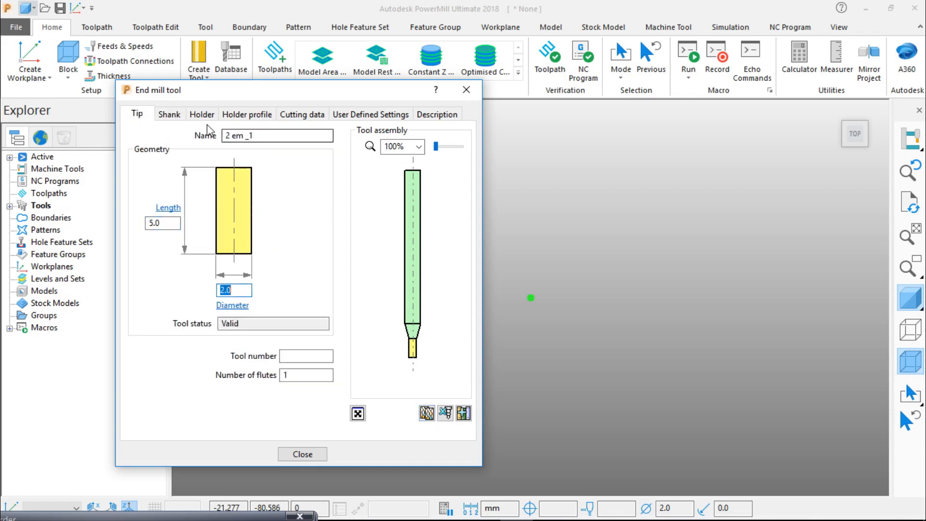
click(169, 115)
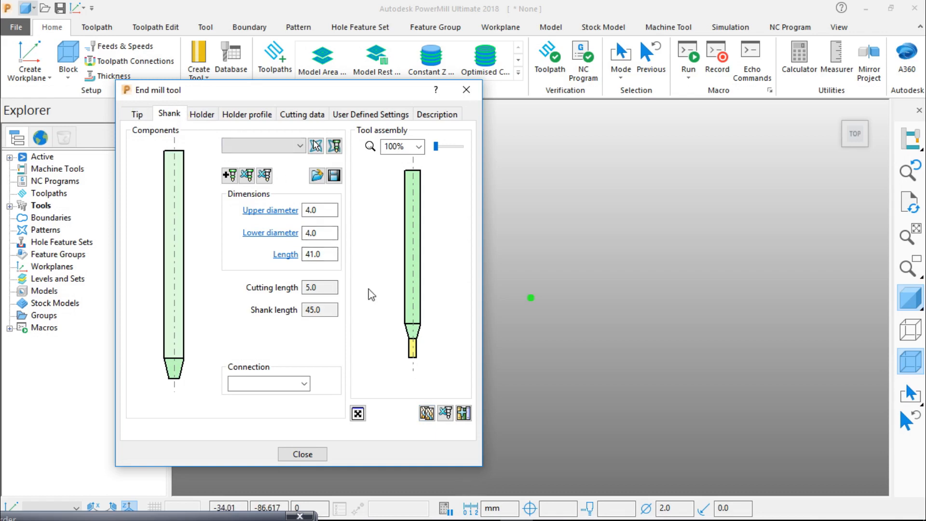
click(201, 115)
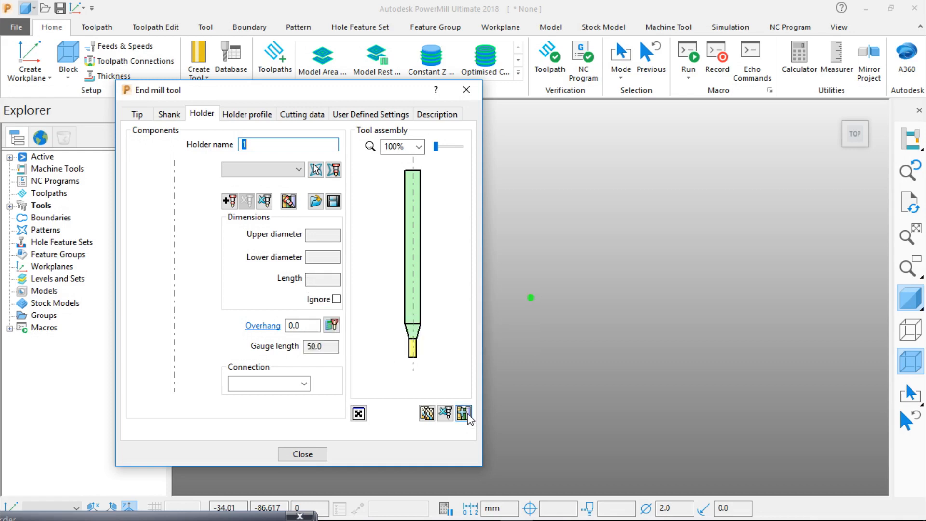
click(169, 115)
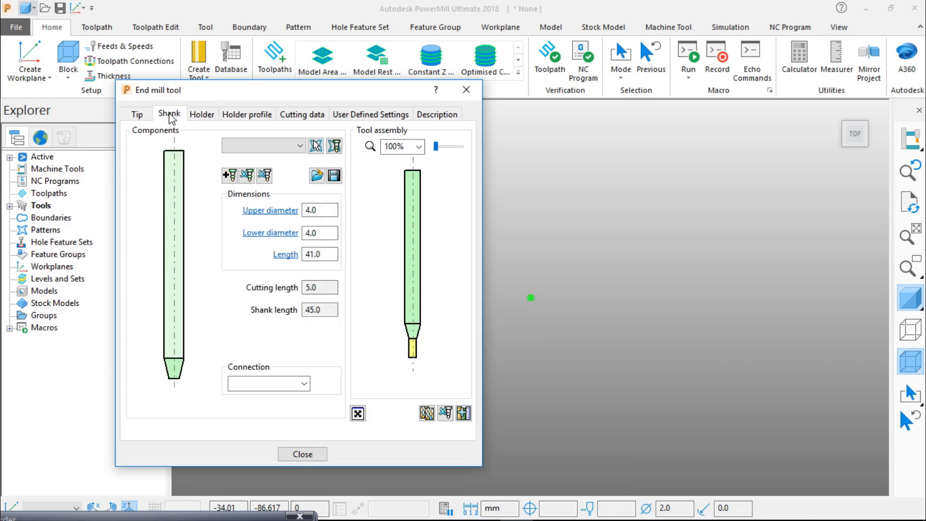
click(138, 116)
click(227, 139)
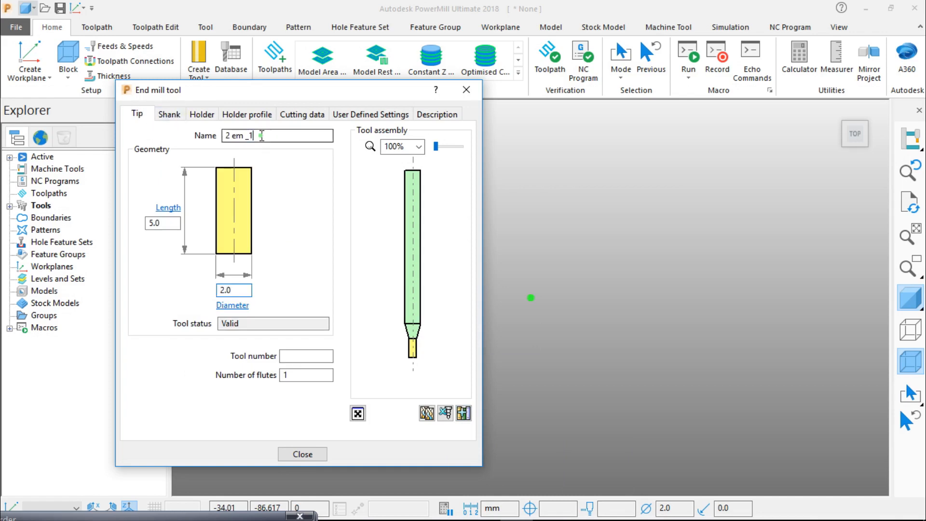
Make the original 2 em end mill the active tool and delete its duplicate, 2 em _1.
click(427, 413)
click(10, 206)
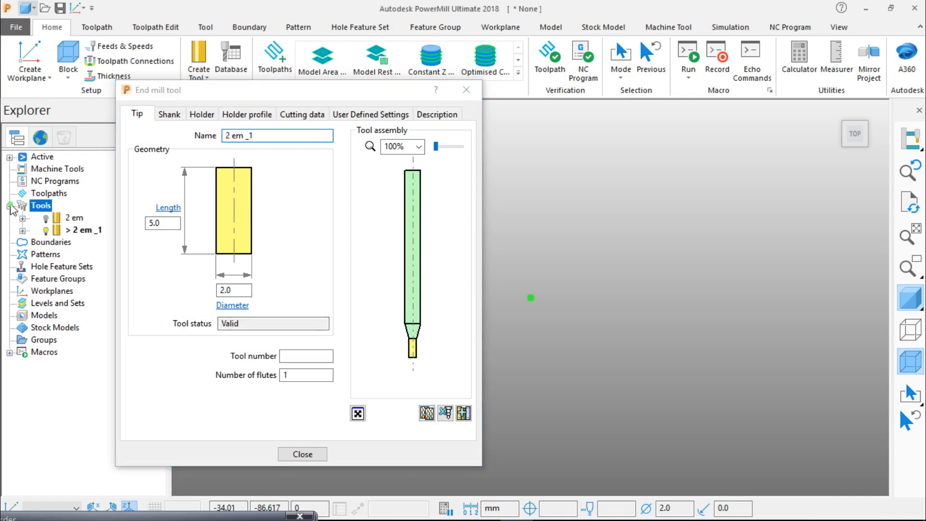
right_click(76, 219)
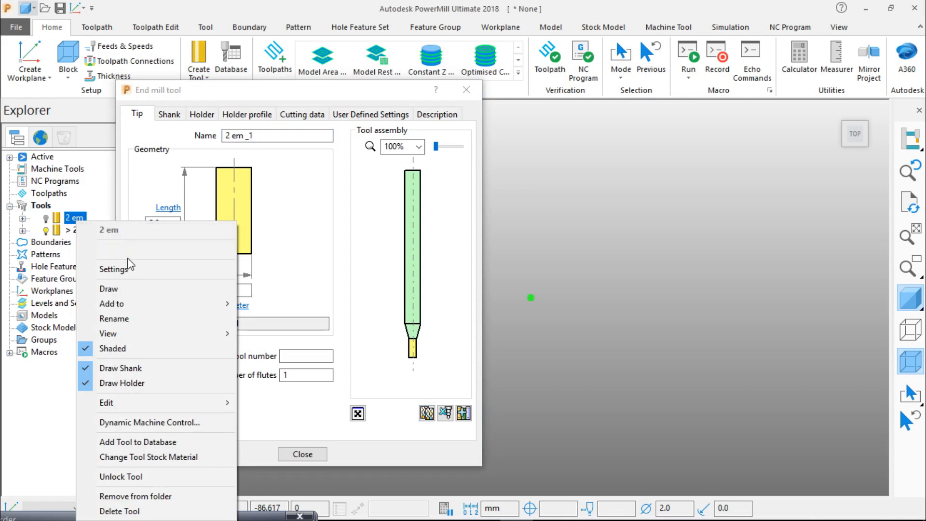
click(129, 247)
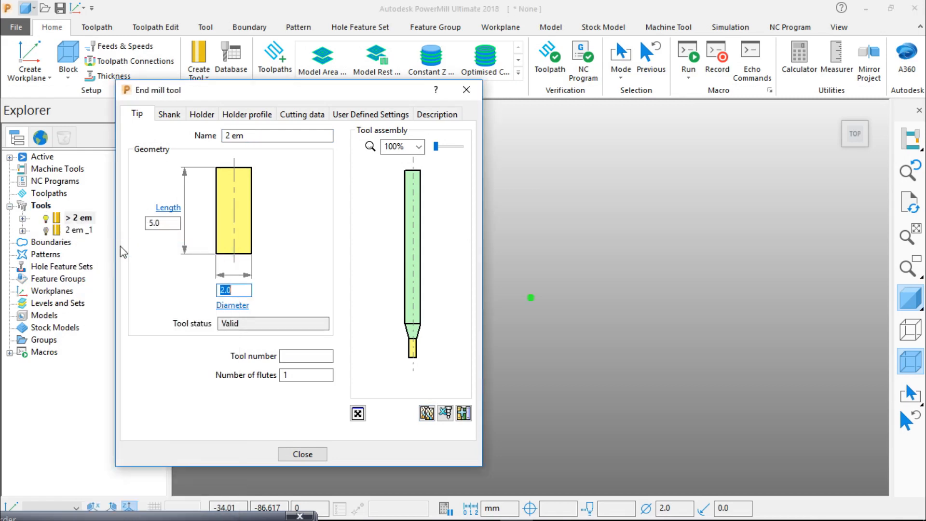
right_click(77, 230)
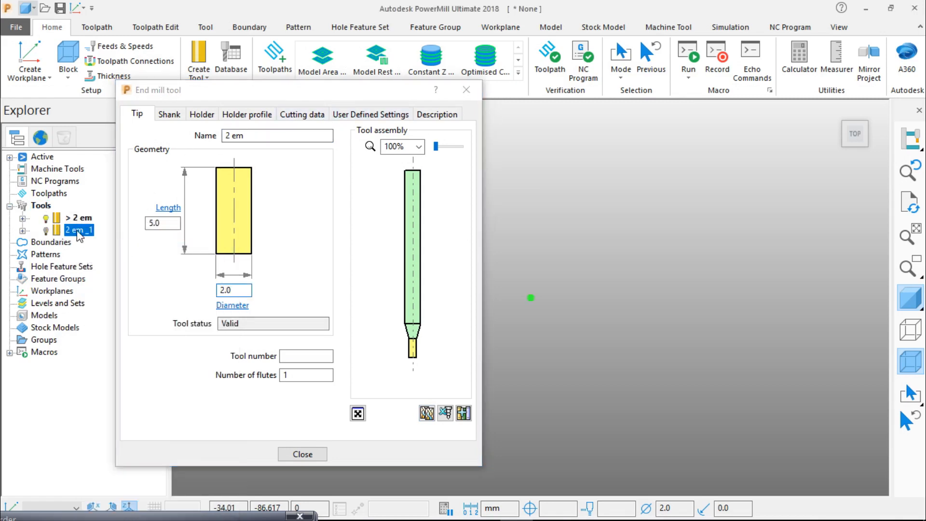
click(132, 507)
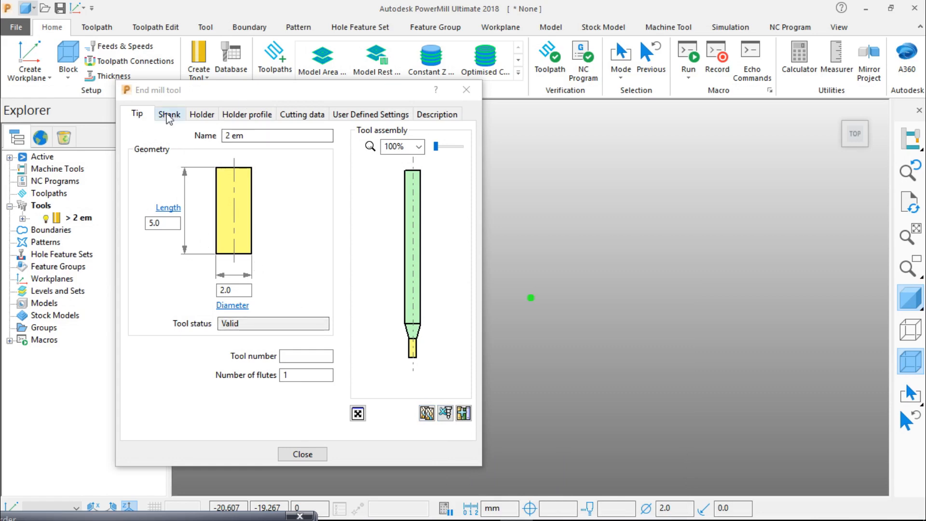
Export the 2 em end mill with its tool geometry, holder geometry and cutting data options to the tool database.
click(464, 413)
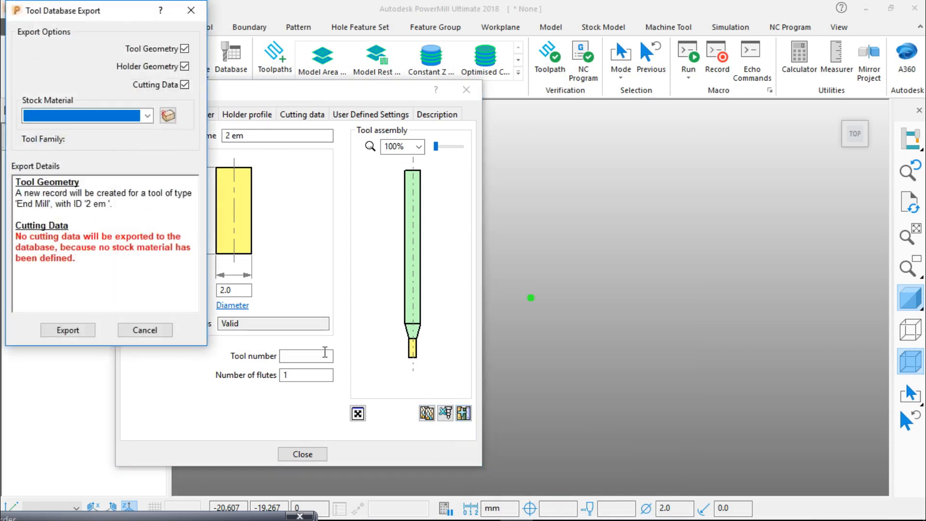
drag(117, 15, 210, 29)
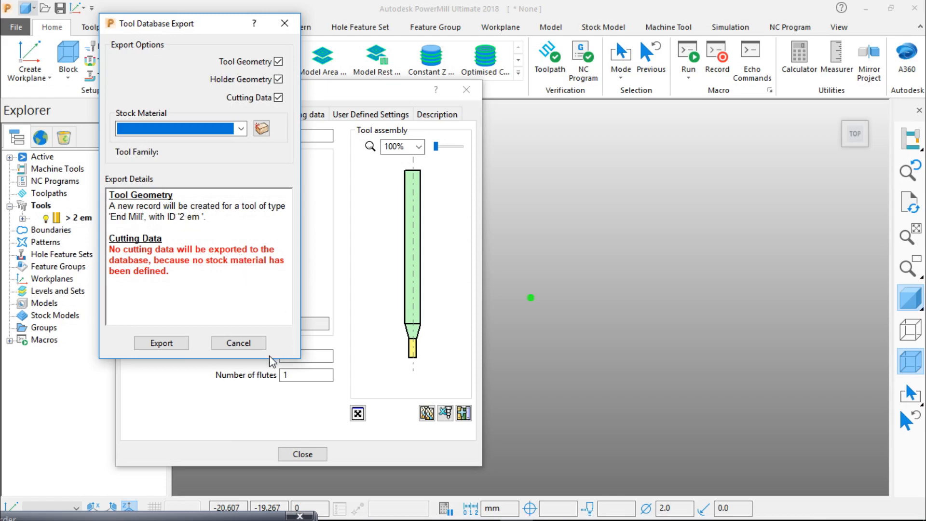
click(161, 344)
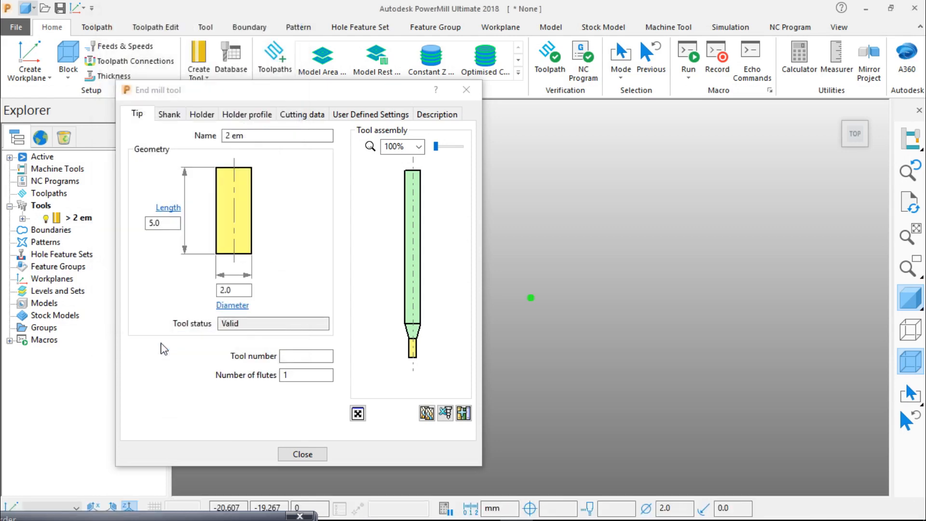
click(466, 90)
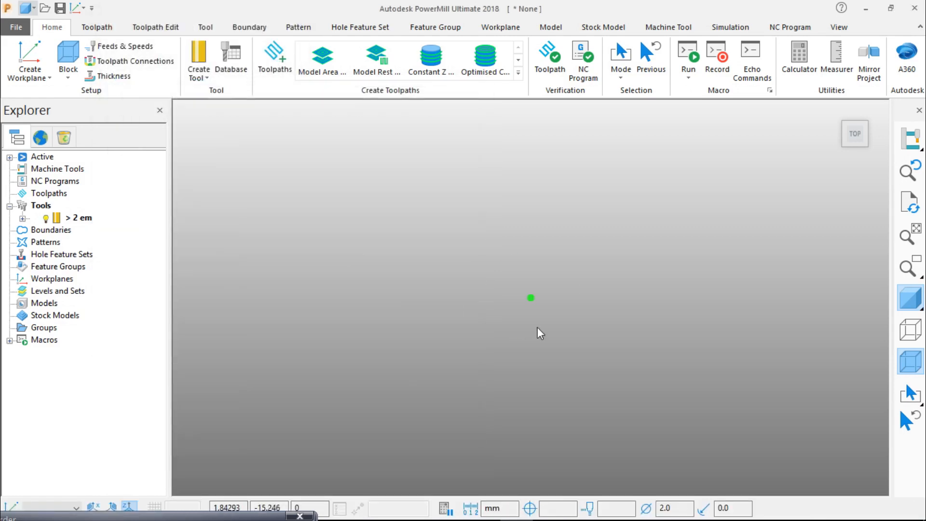
middle_drag(538, 327, 609, 227)
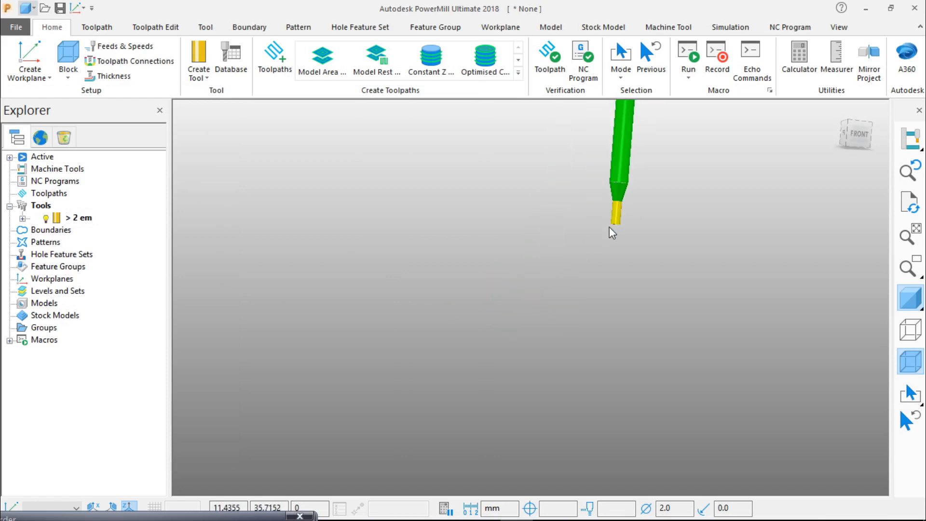
scroll(635, 205, down, 3)
click(838, 108)
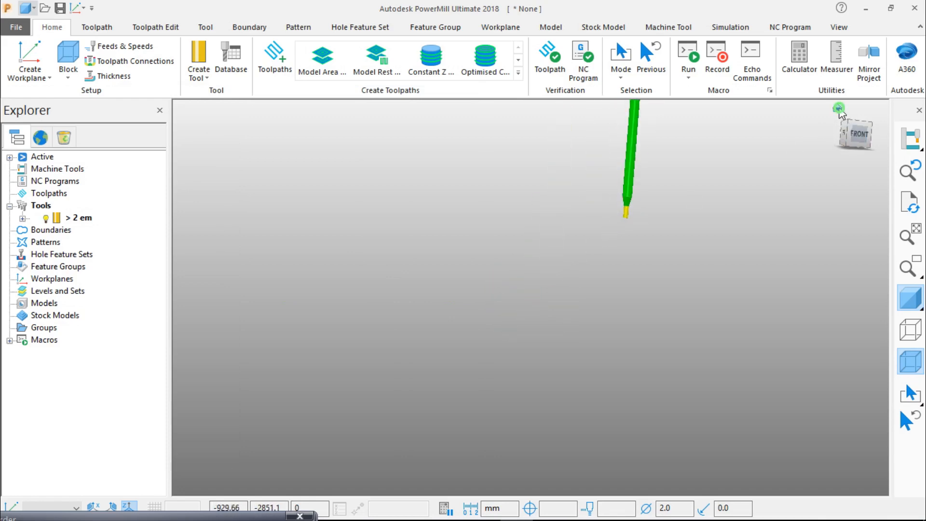
mouse_move(74, 222)
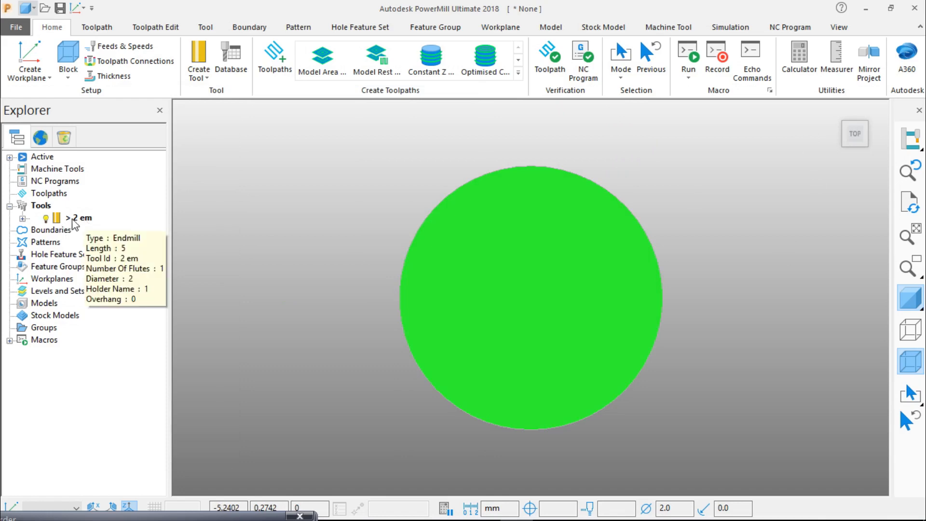
right_click(41, 207)
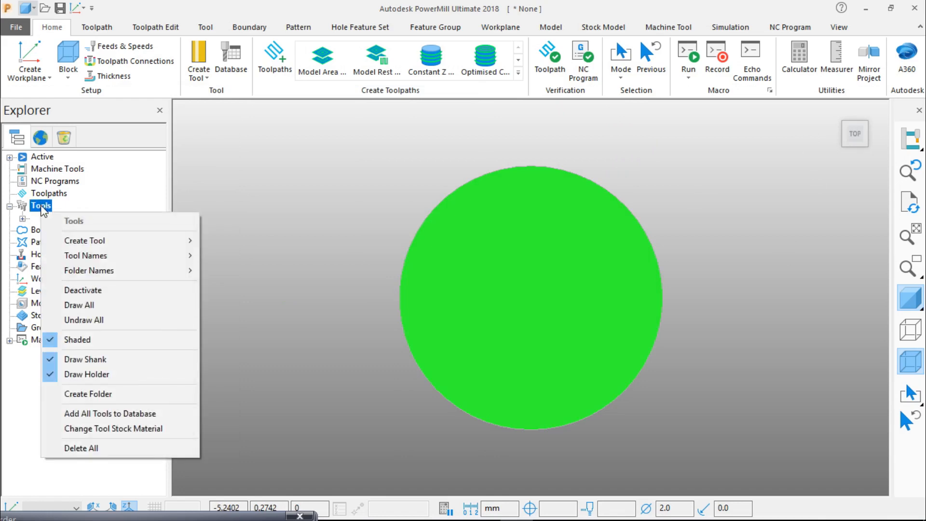
click(178, 201)
right_click(68, 219)
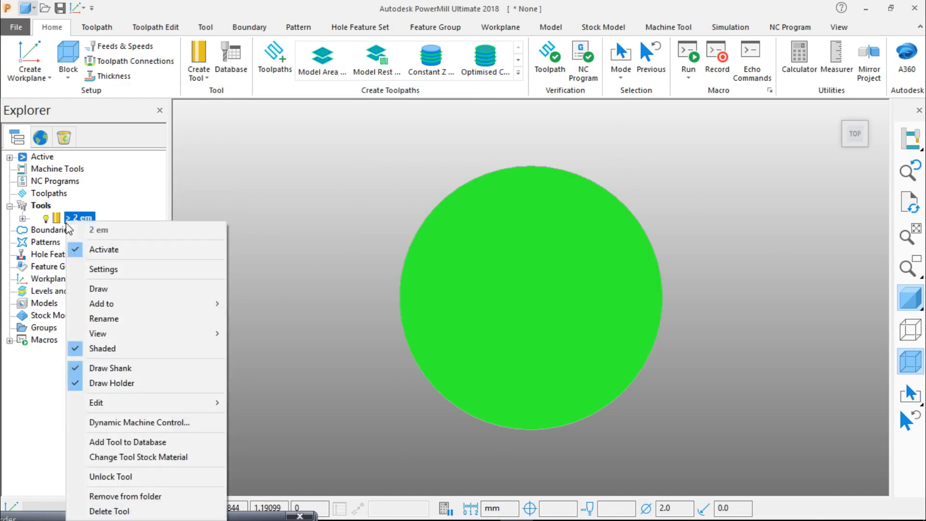
click(275, 212)
Look up the stored 2 em tool in the tool database and review its preview and all its record columns.
right_click(43, 206)
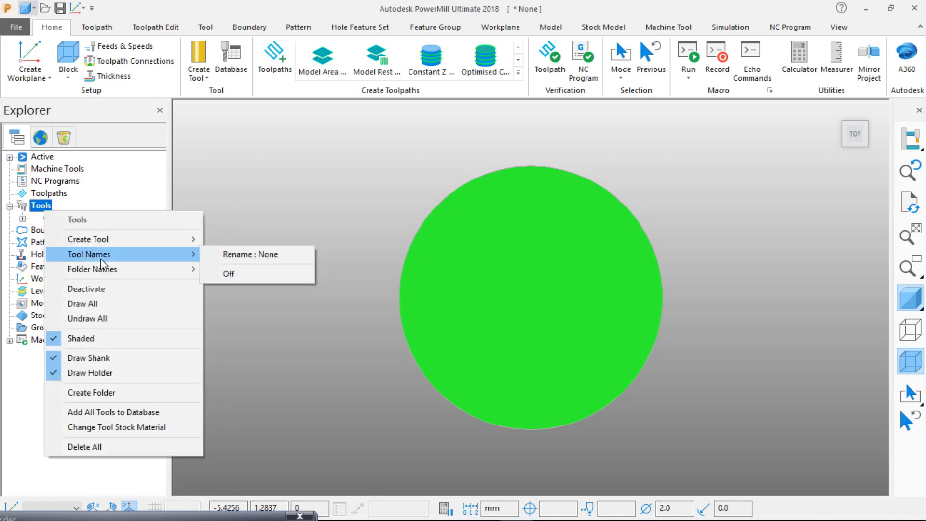
mouse_move(108, 239)
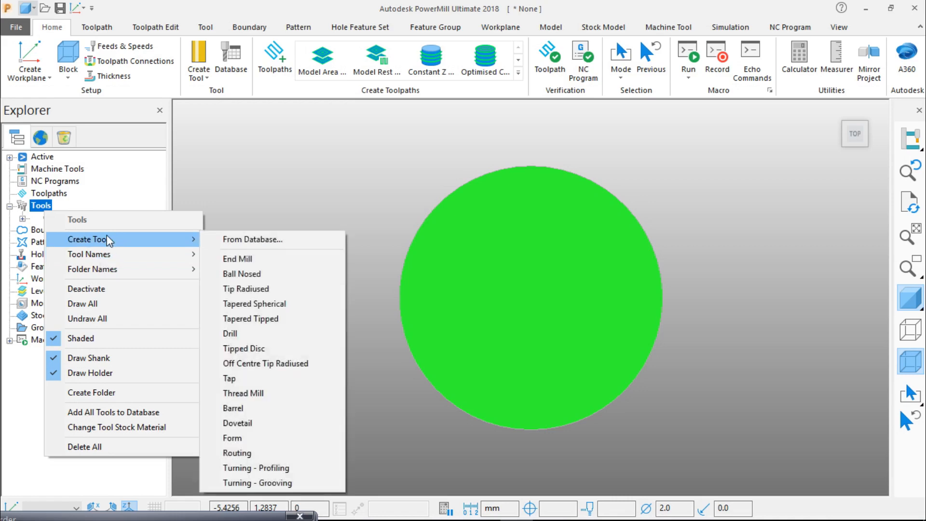
click(276, 240)
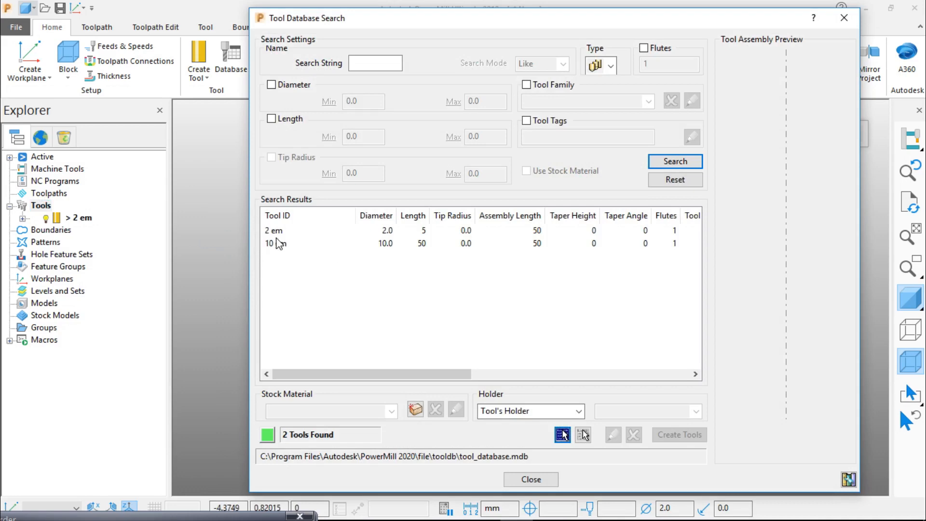
click(279, 233)
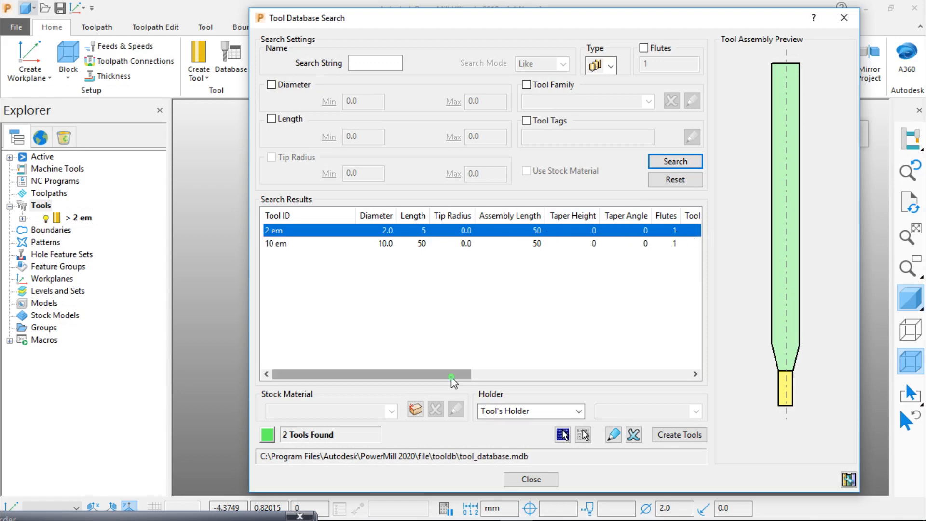
drag(454, 375, 404, 386)
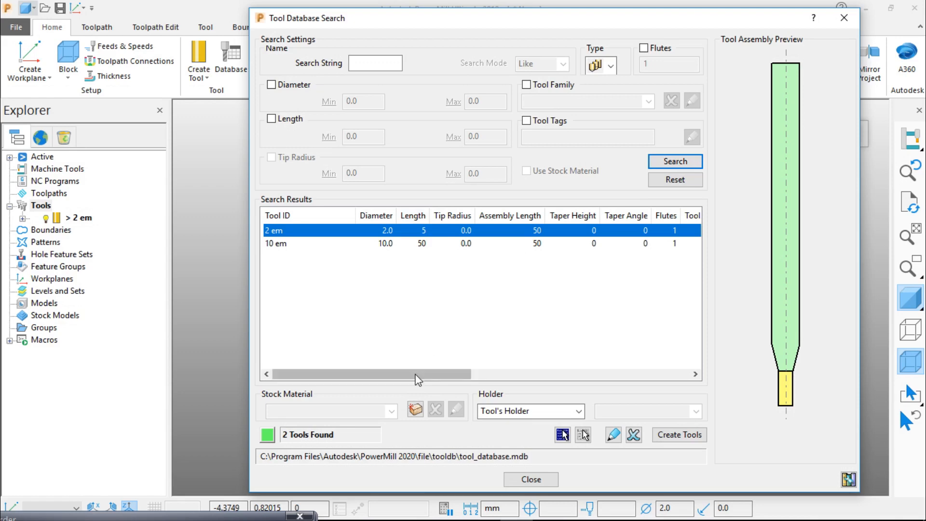
drag(416, 378, 464, 378)
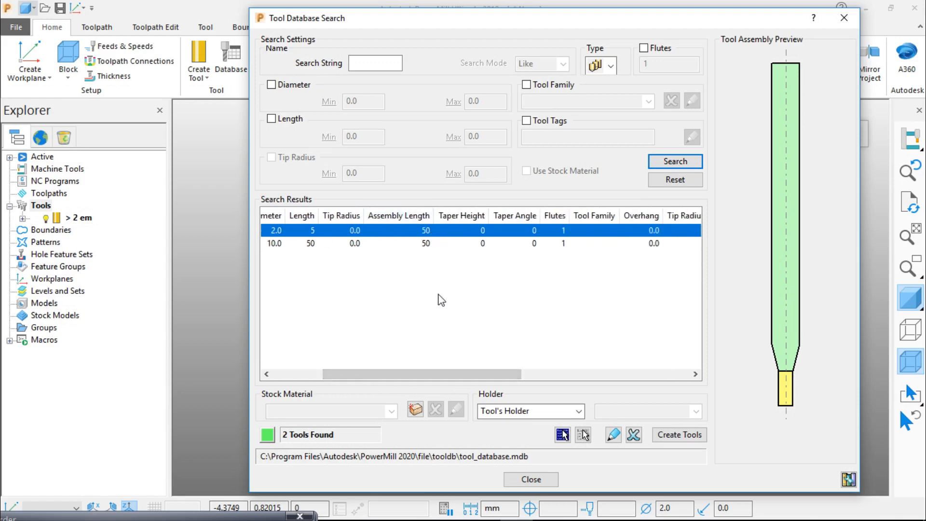
drag(448, 372, 642, 391)
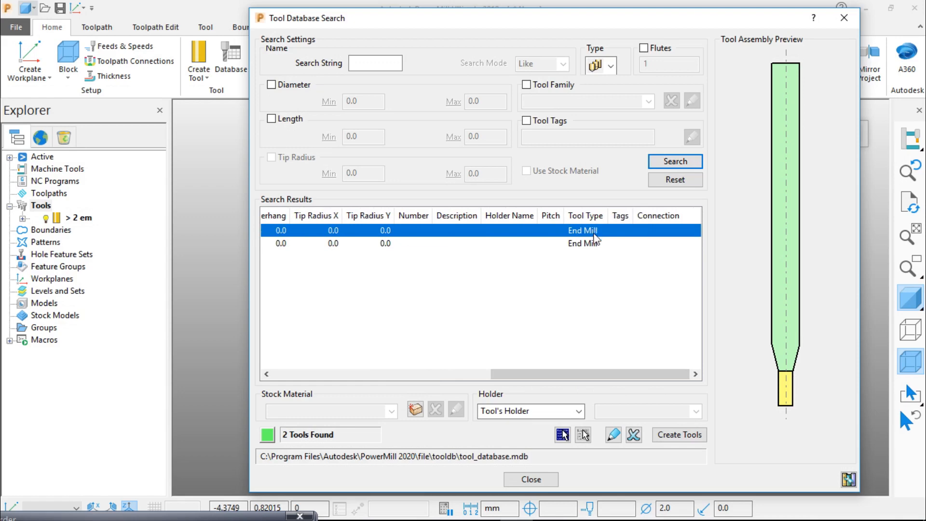
click(850, 15)
middle_drag(528, 395, 618, 190)
scroll(595, 296, down, 5)
middle_drag(568, 379, 518, 341)
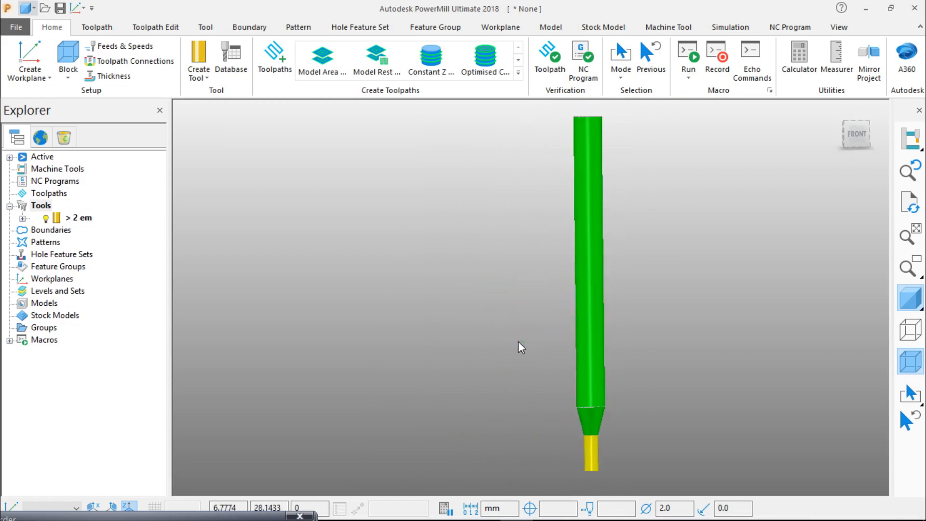
scroll(631, 380, up, 3)
scroll(632, 380, down, 5)
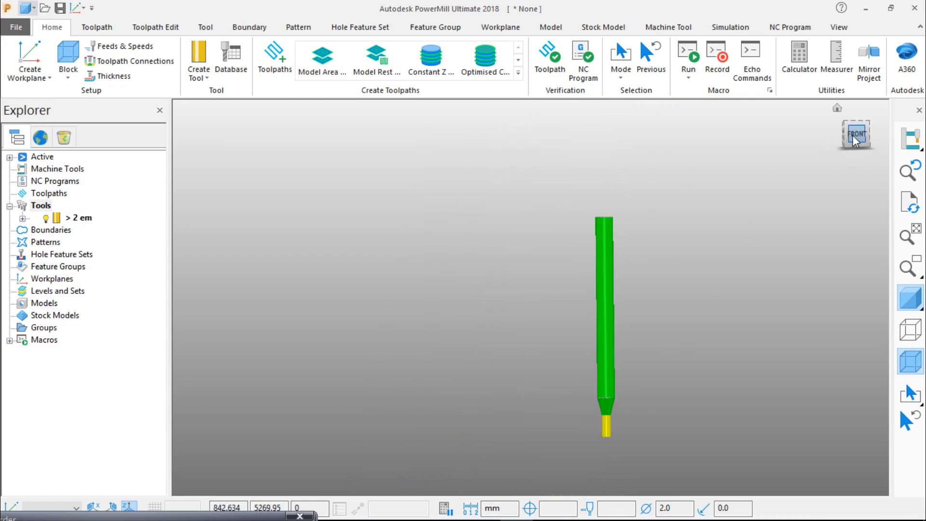
click(855, 119)
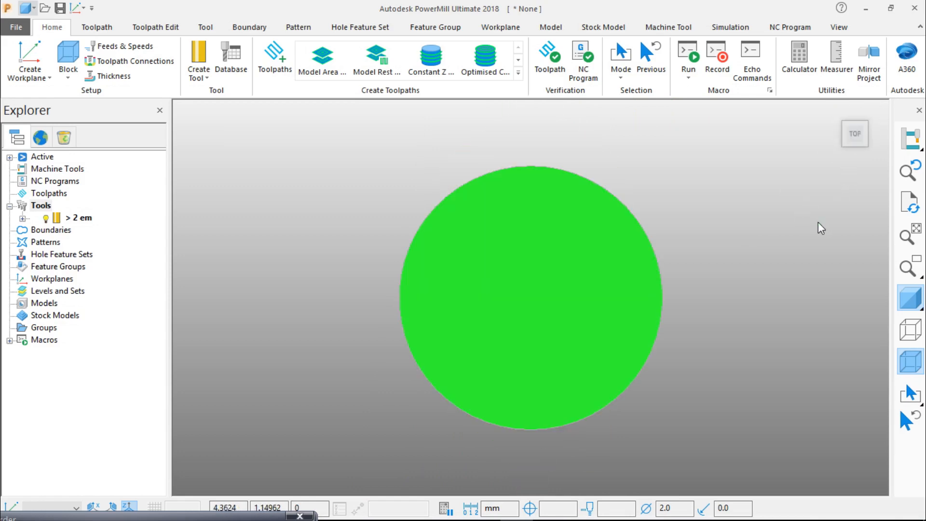
Start a box-defined block in the active workplane with its X and Y lengths each set to 100 mm and locked.
click(72, 80)
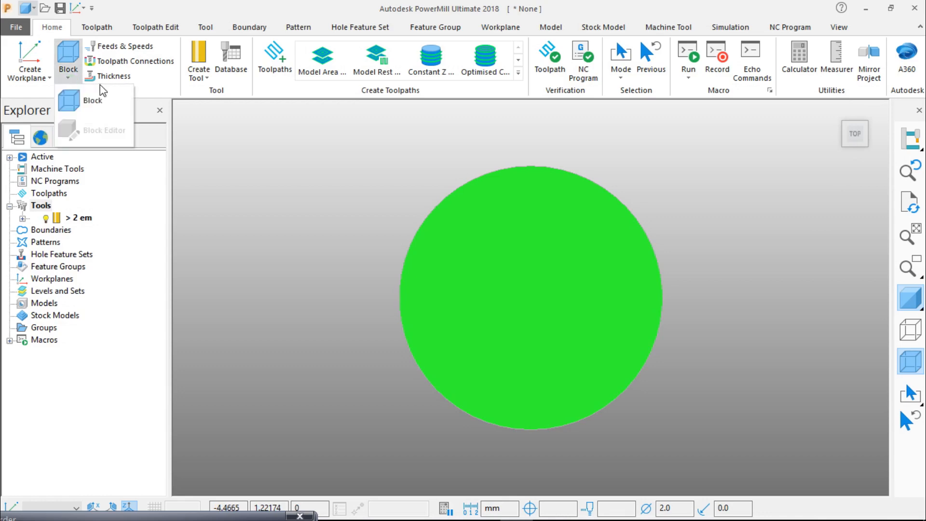
click(94, 101)
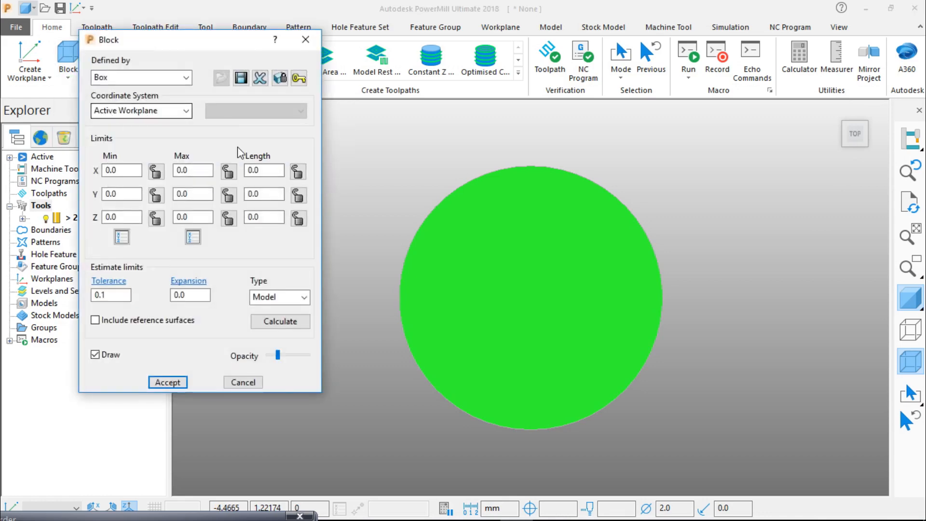
click(260, 170)
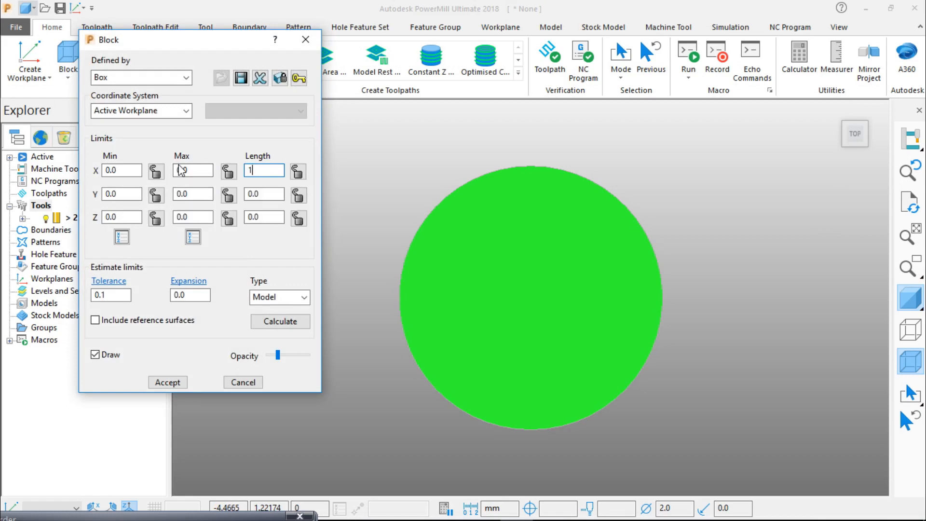
text(100)
key(Tab)
click(298, 171)
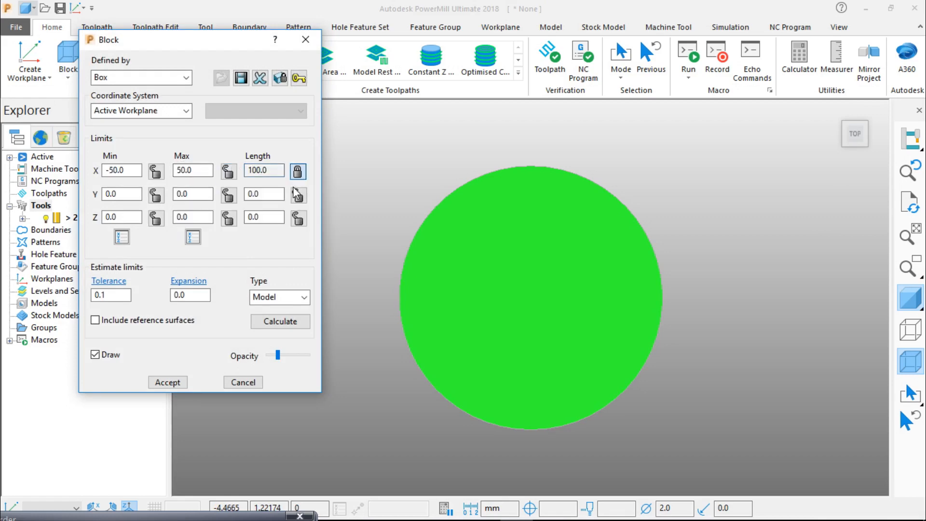
click(264, 194)
text(1)
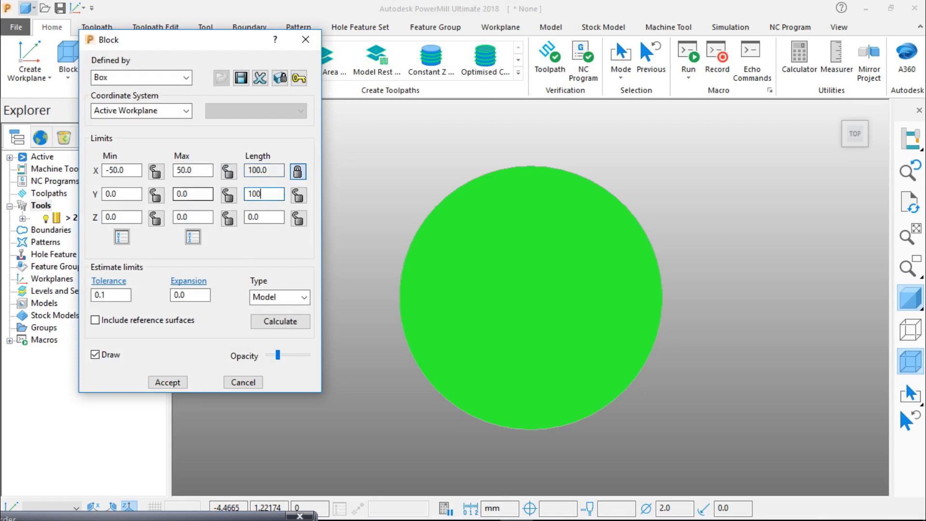
text(00)
key(Tab)
click(298, 195)
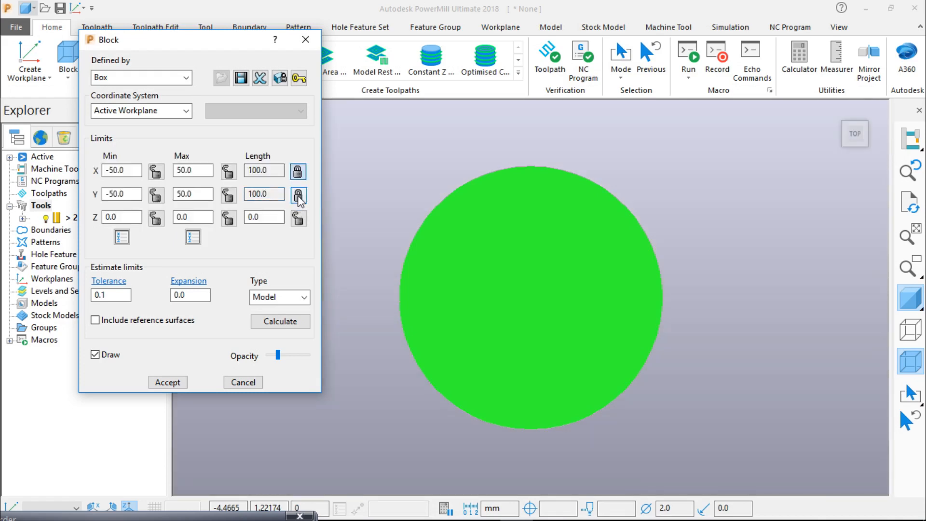
Set the block's minimum Z to -5 mm, lock its Z minimum, maximum and length, and create the block.
click(126, 216)
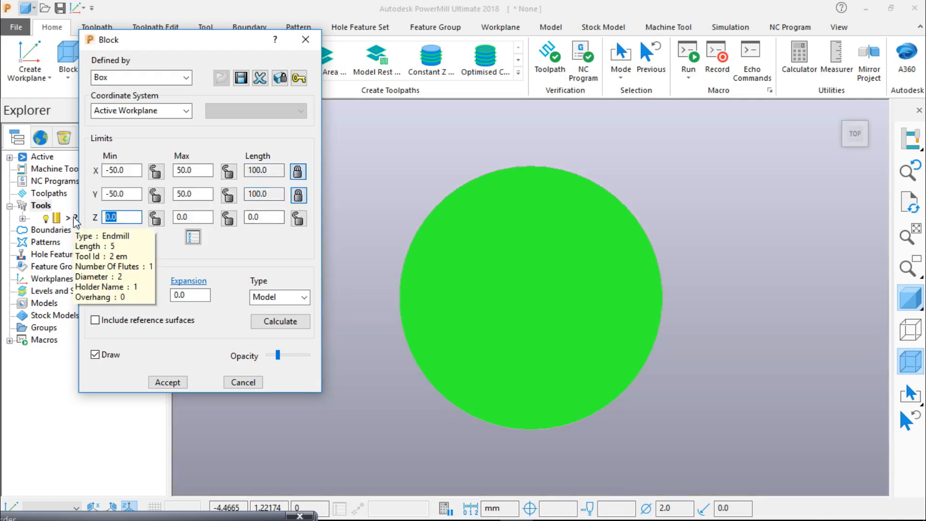
text(-5)
click(155, 218)
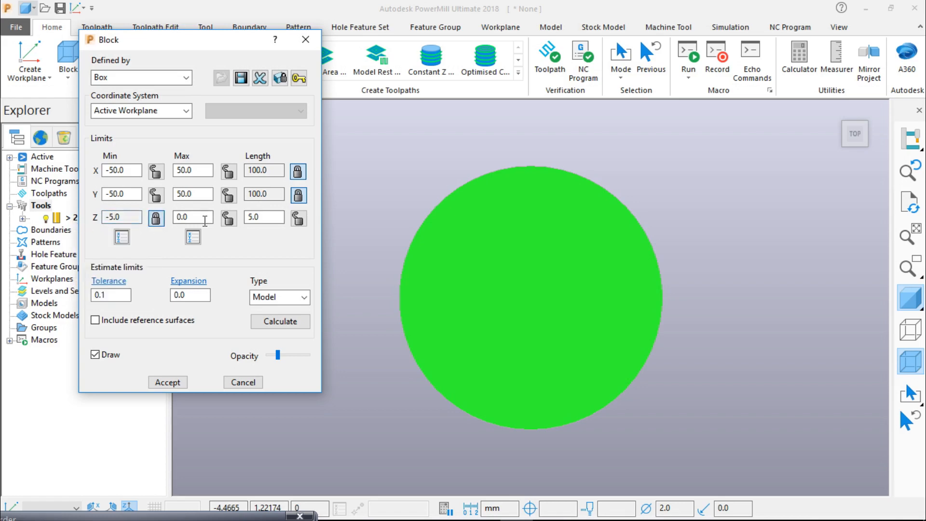
click(228, 218)
click(299, 218)
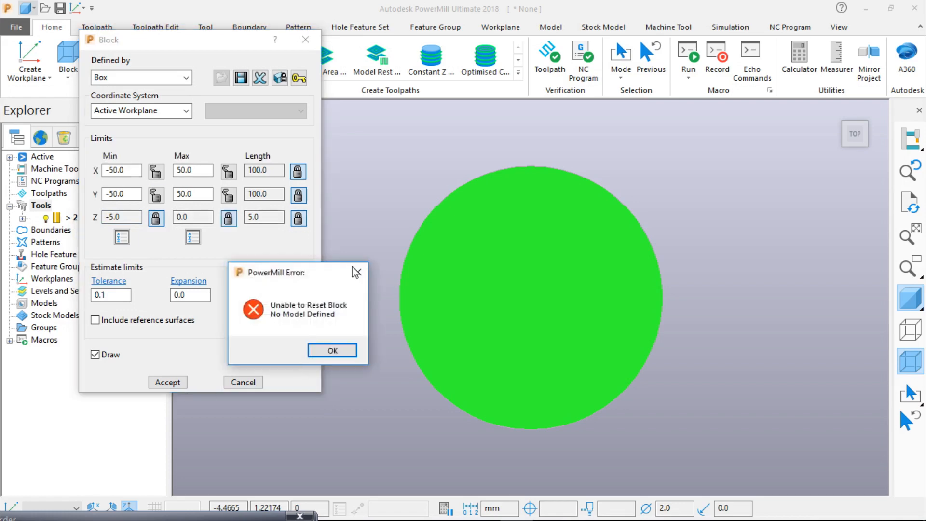
click(355, 273)
click(168, 382)
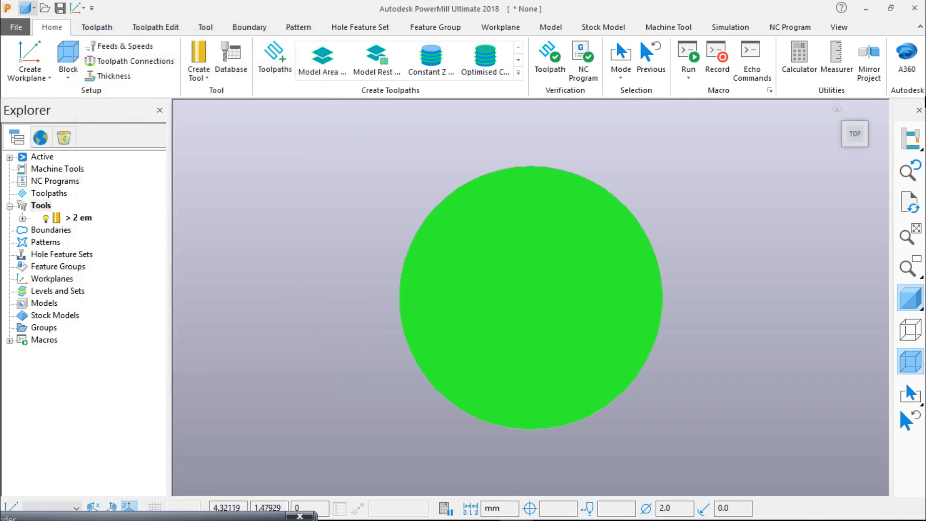
click(864, 129)
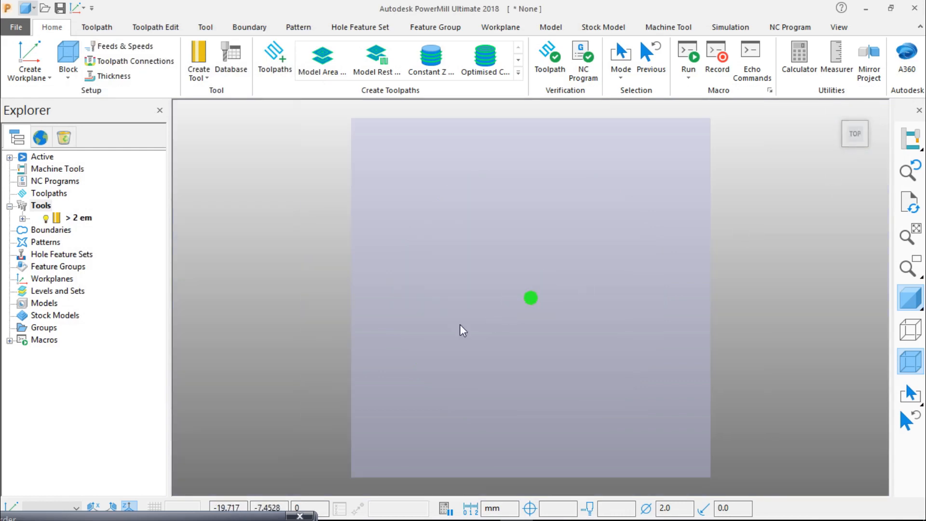
Create a block boundary from the box block, keeping it private with edit history applied, and accept it.
right_click(201, 192)
mouse_move(250, 240)
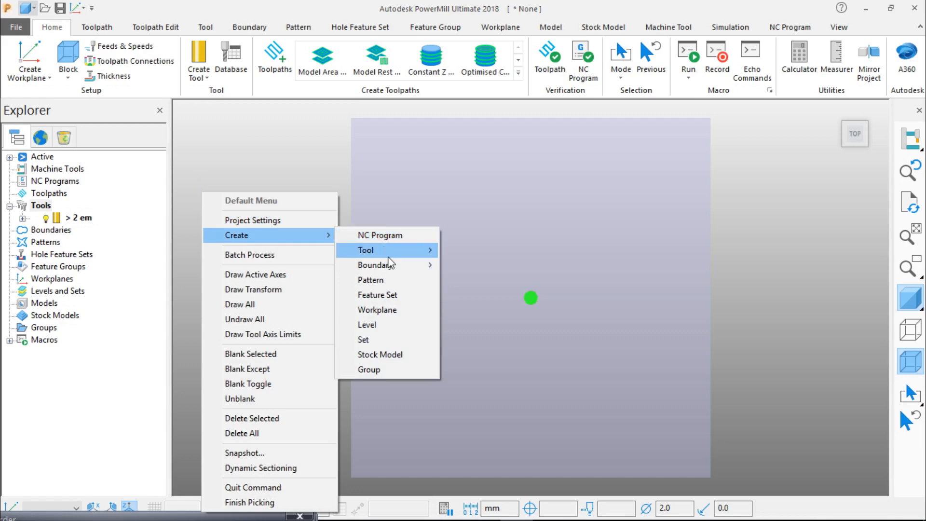
mouse_move(389, 263)
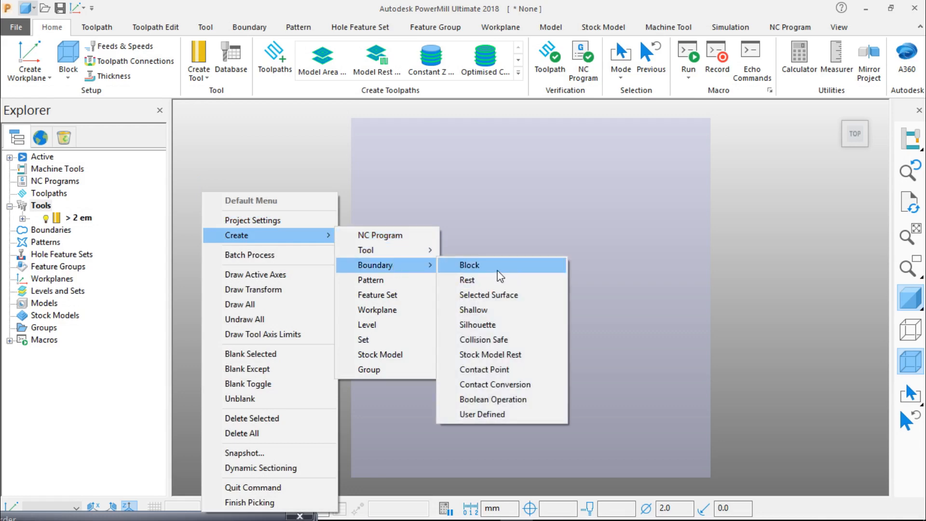
click(496, 270)
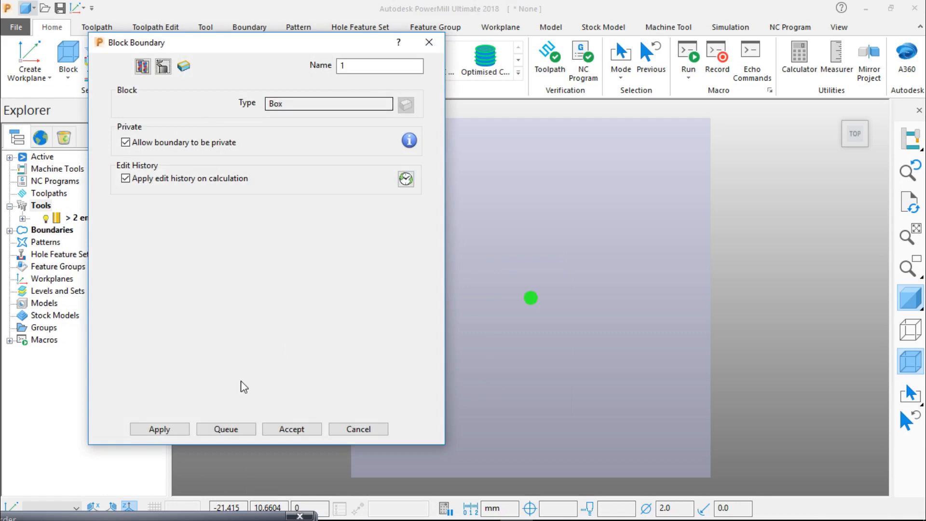
click(161, 428)
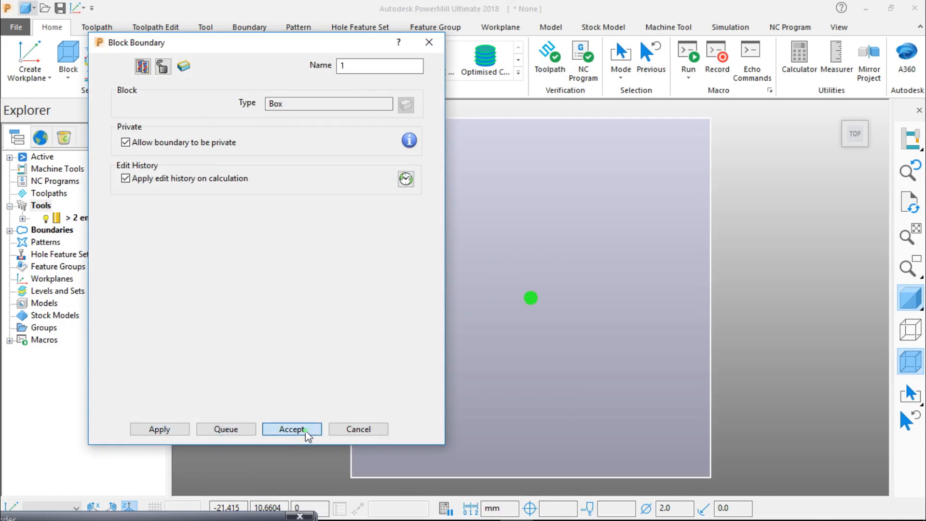
click(292, 429)
Create a best-fit plane in the models that fills the outline of the block.
click(46, 307)
right_click(46, 307)
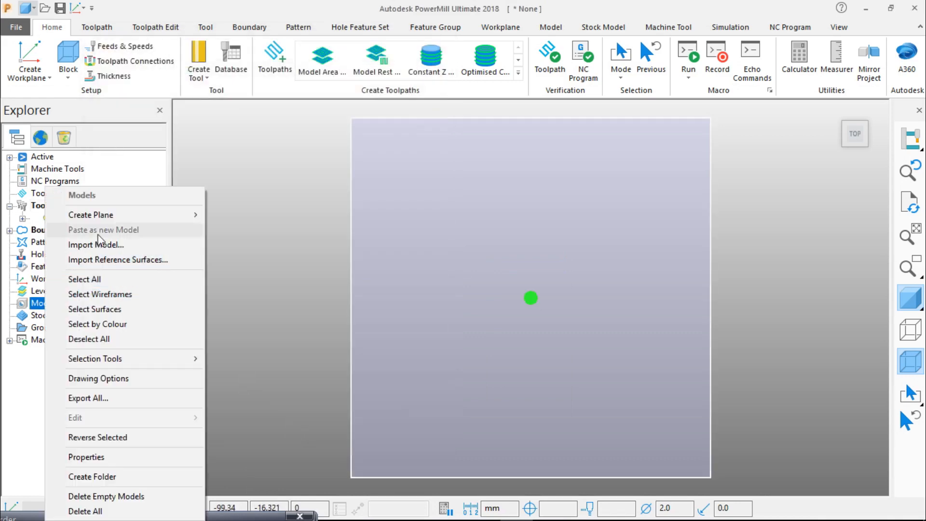
mouse_move(99, 214)
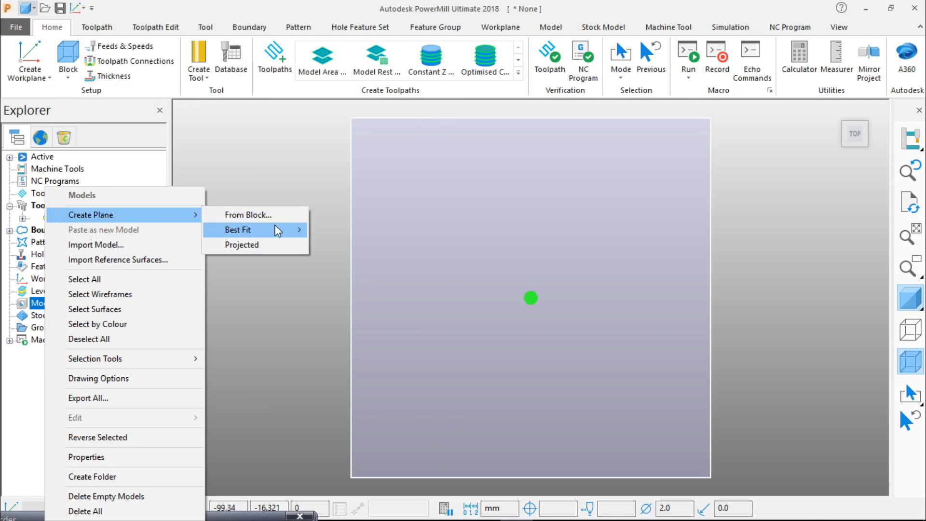
mouse_move(284, 230)
click(357, 234)
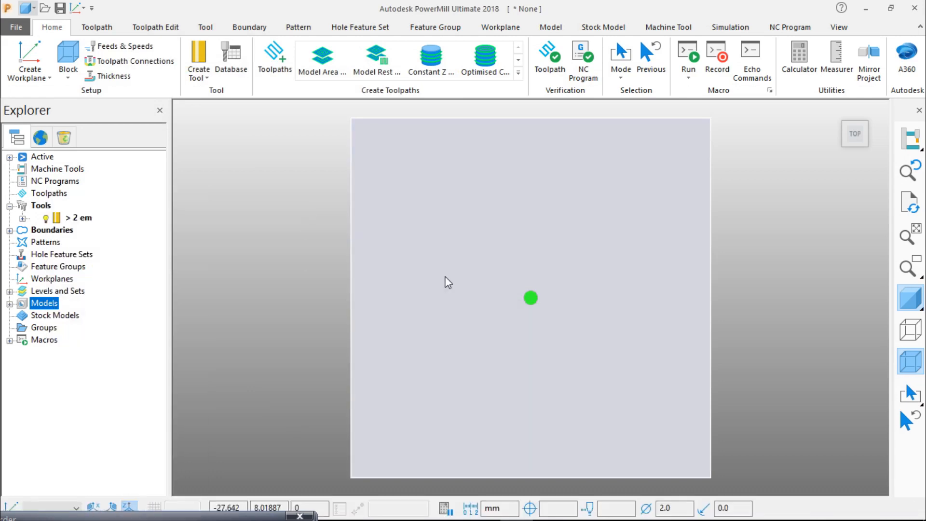
middle_drag(553, 328, 603, 227)
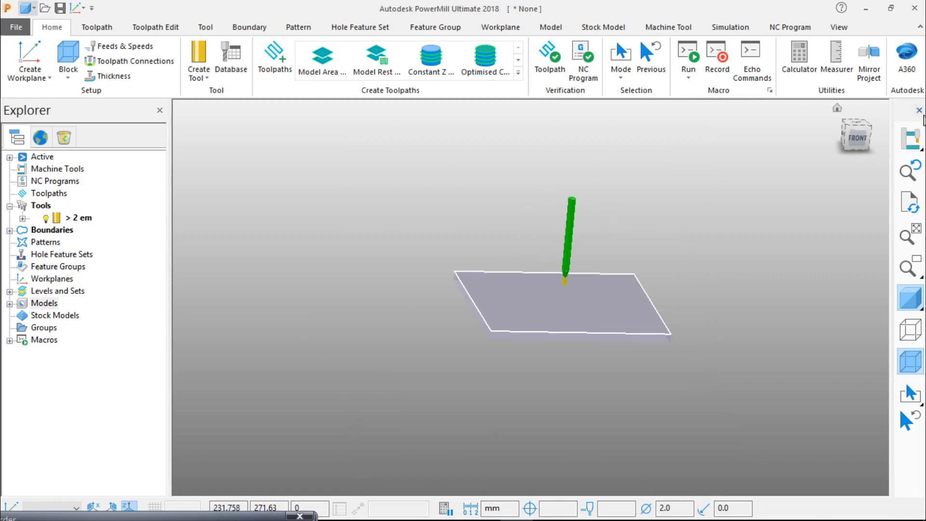
click(849, 125)
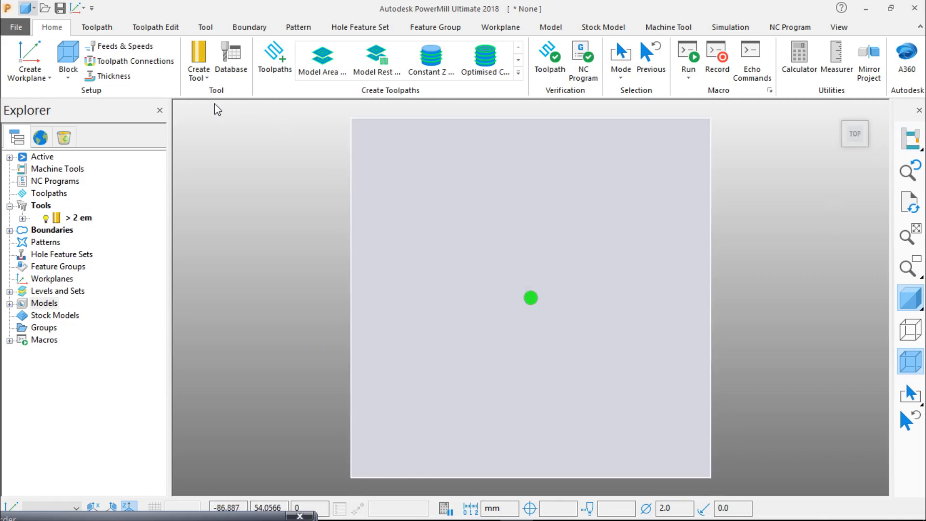
Create a workplane positioned from the block, placed at the centre point of the block's top face.
click(68, 79)
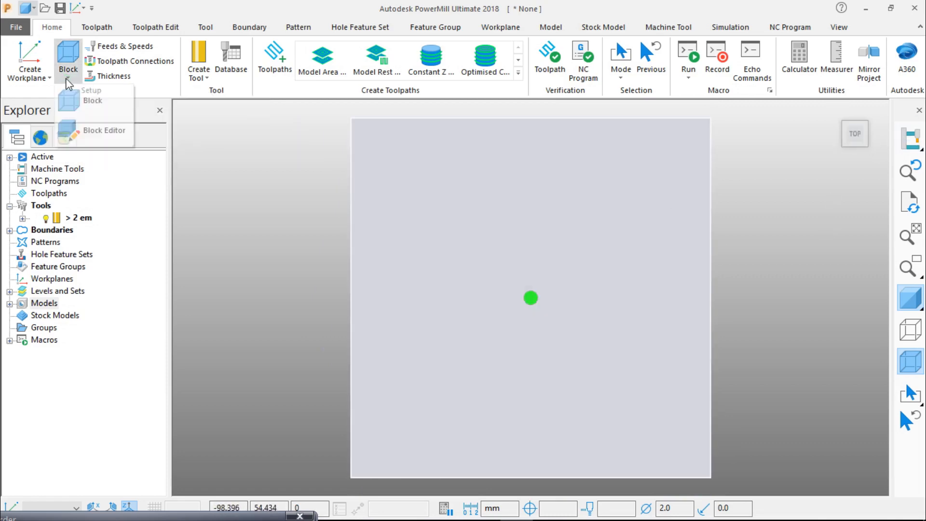
click(67, 81)
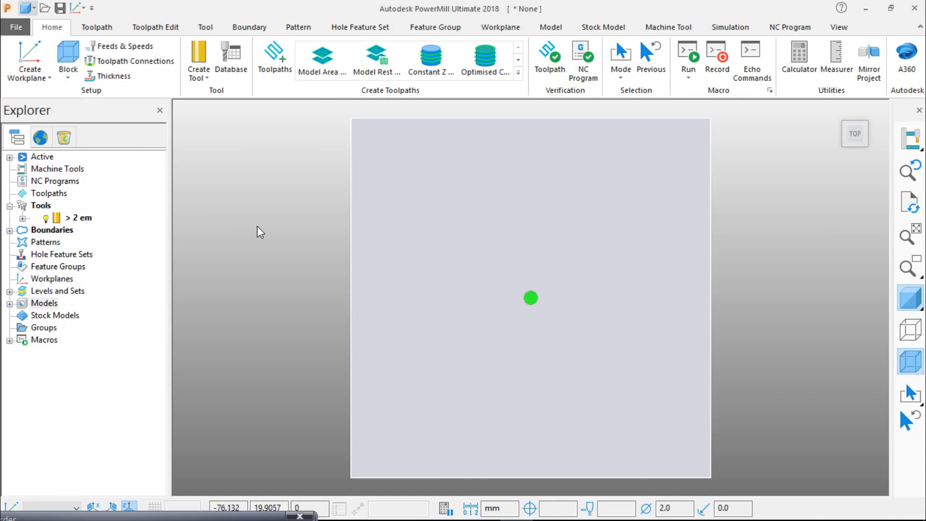
click(47, 78)
click(121, 279)
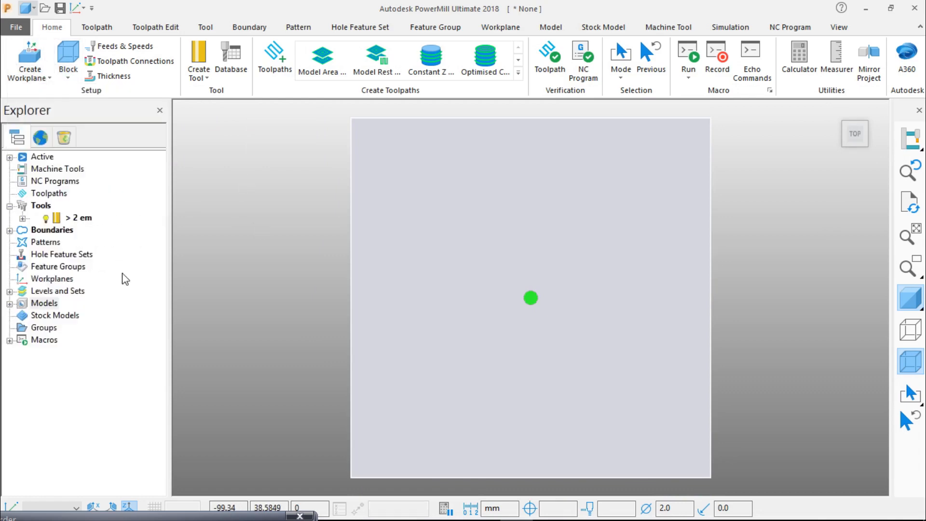
middle_drag(521, 318, 536, 446)
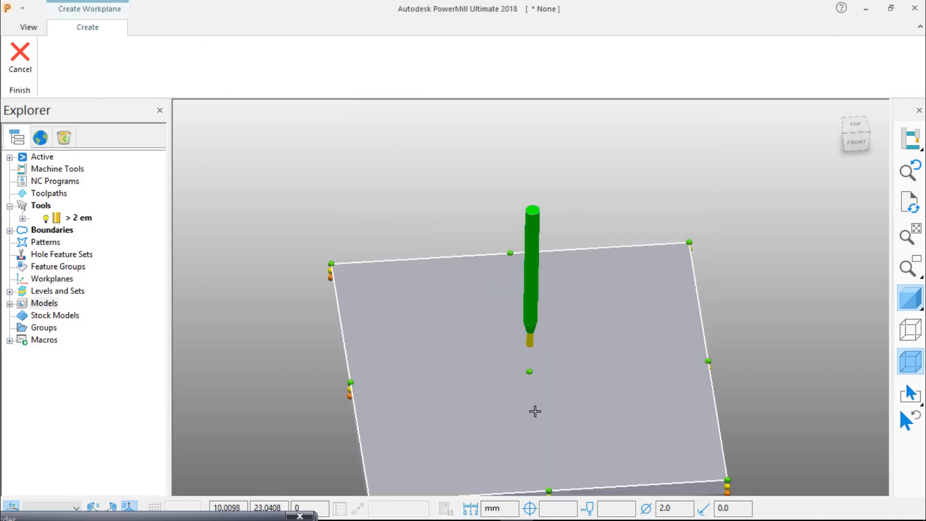
click(530, 371)
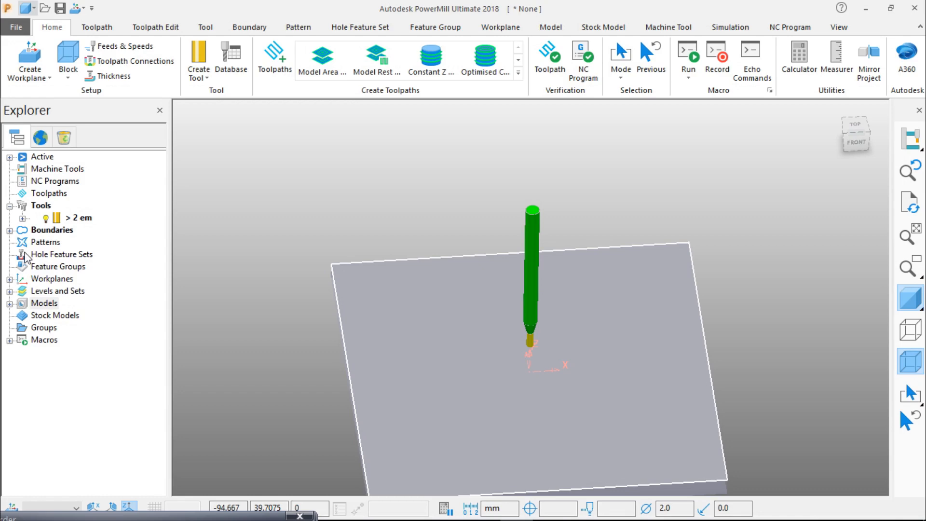
Activate the workplane at the block's top centre and look at it from the top.
click(10, 279)
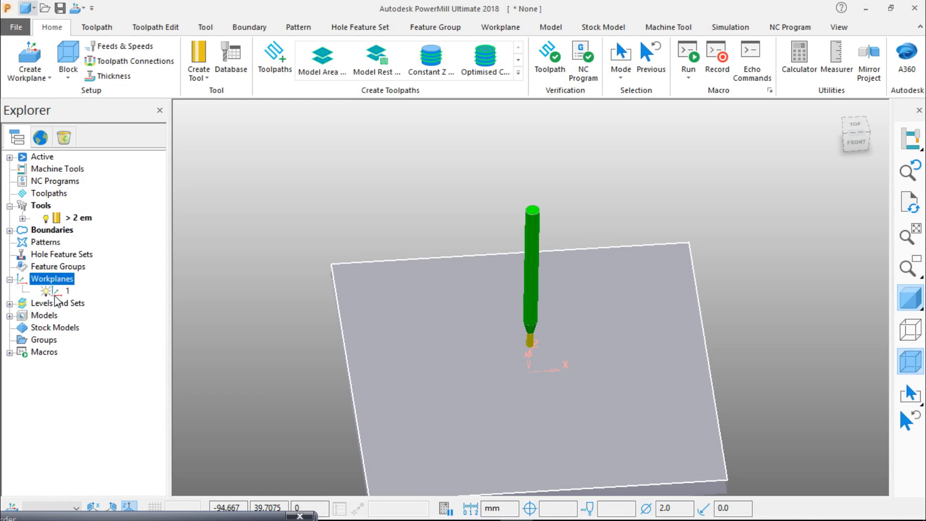
right_click(57, 291)
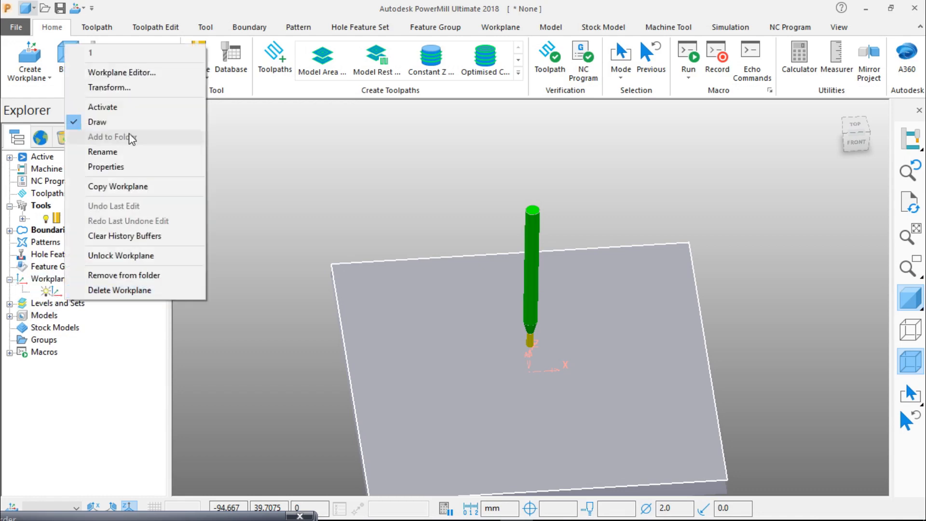
click(128, 108)
click(858, 125)
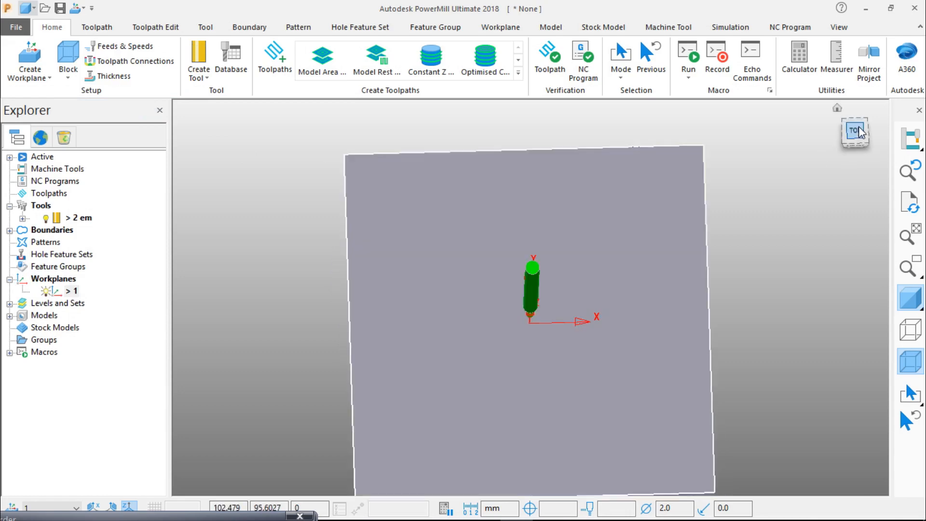
Reopen the block definition, unlock its X and Y lengths and recalculate its limits from the model.
click(68, 80)
click(91, 98)
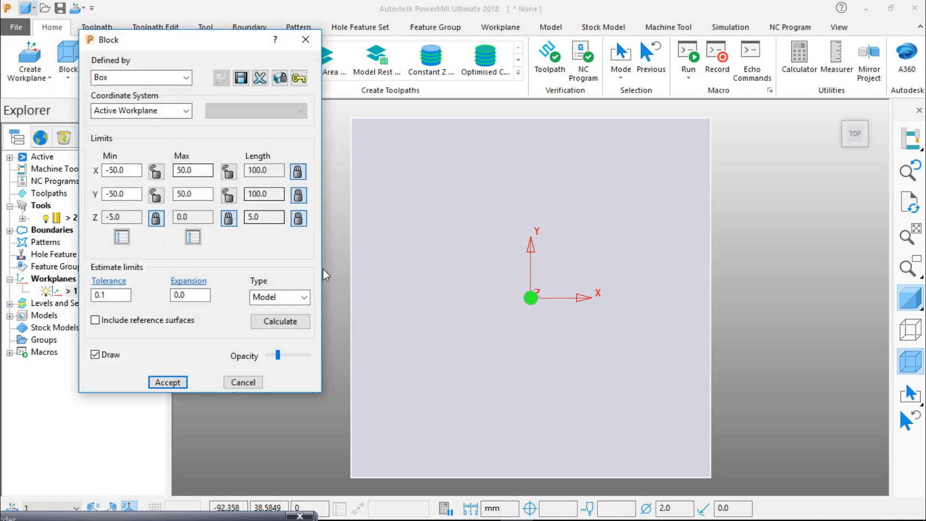
click(289, 322)
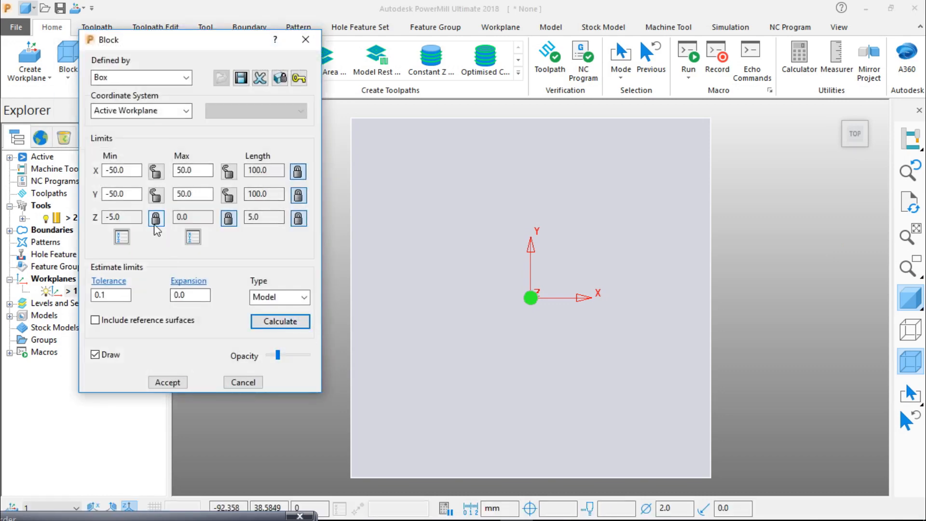
click(299, 195)
click(299, 194)
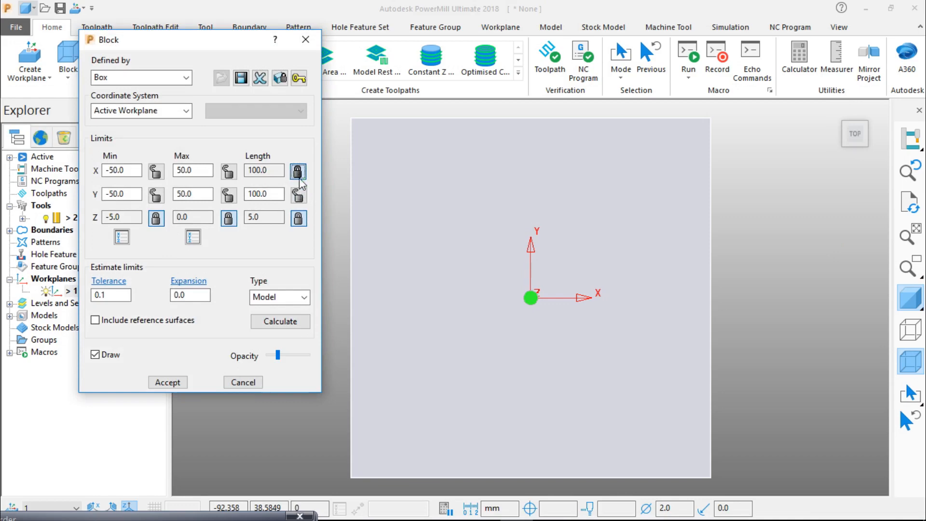
click(298, 171)
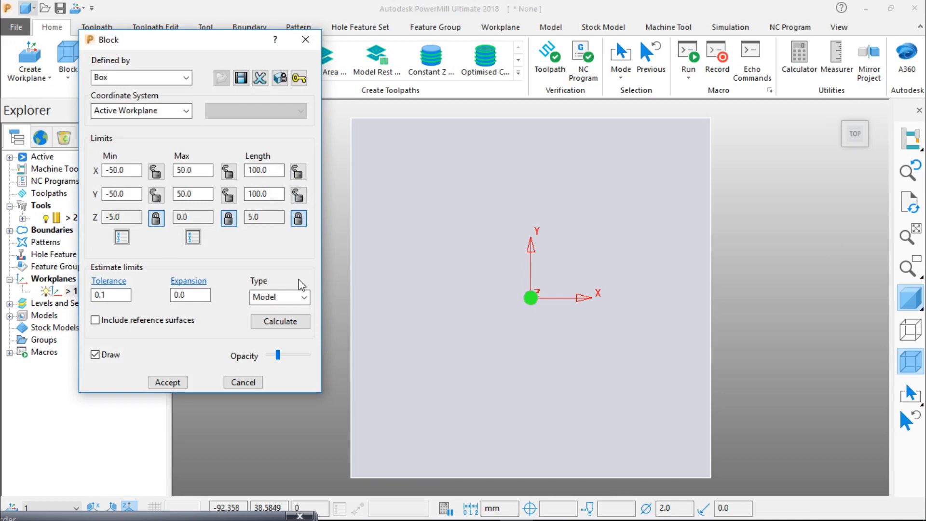
click(295, 323)
Set the block expansion to 5 mm, recalculate the limits from the model and accept the block.
drag(196, 295, 147, 303)
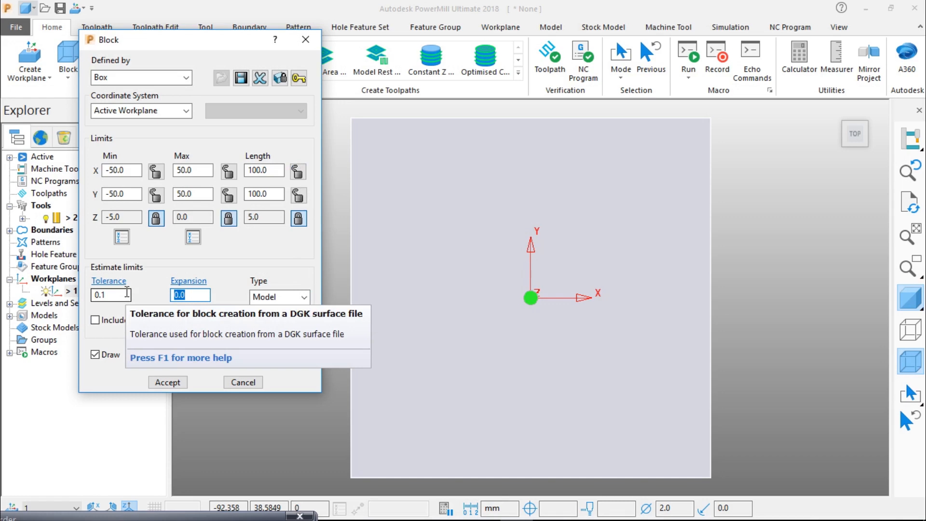
text(5)
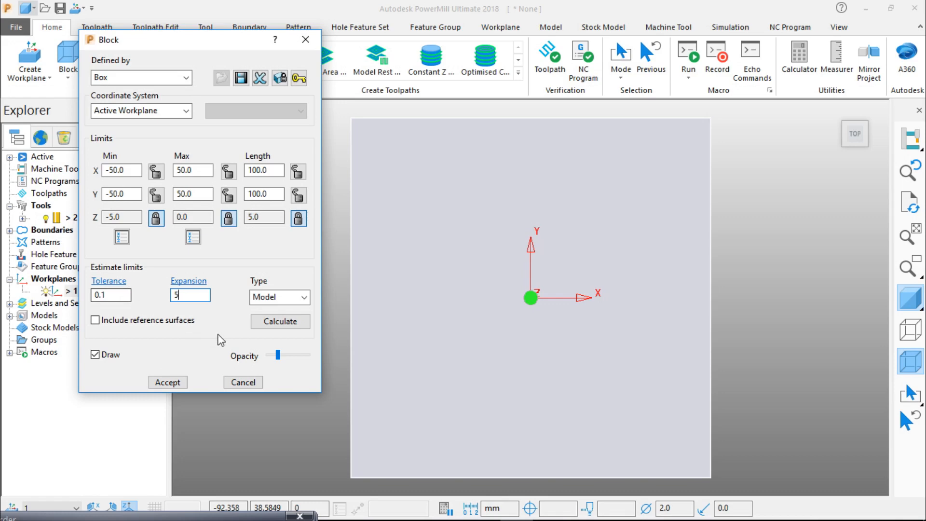
click(293, 323)
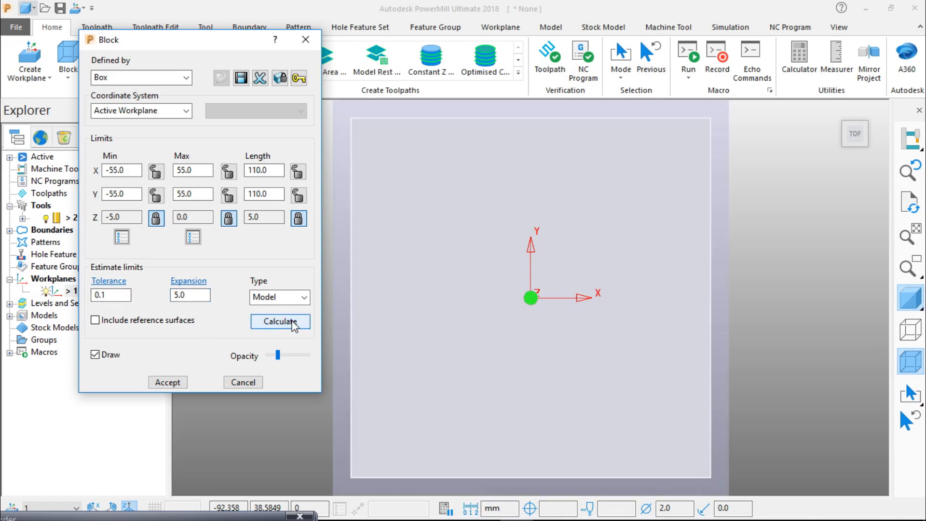
click(183, 382)
click(858, 145)
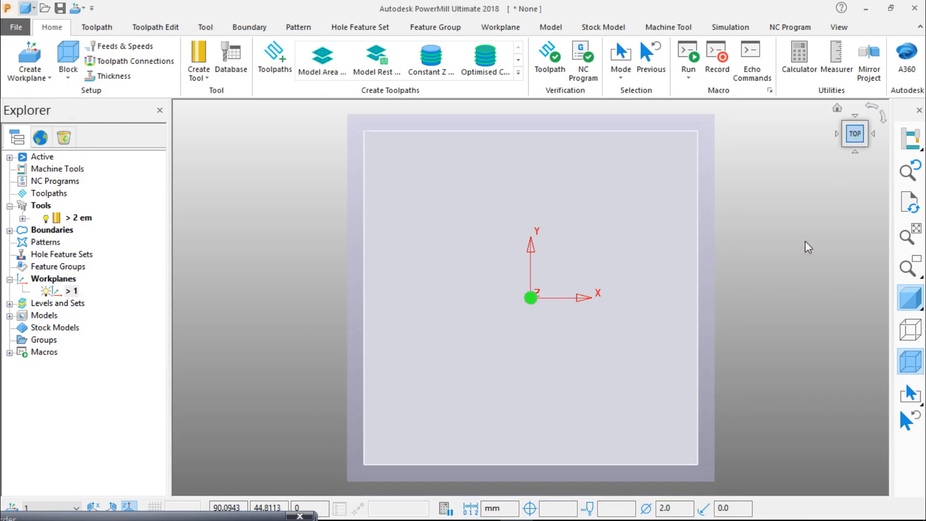
middle_drag(626, 251, 560, 305)
click(853, 130)
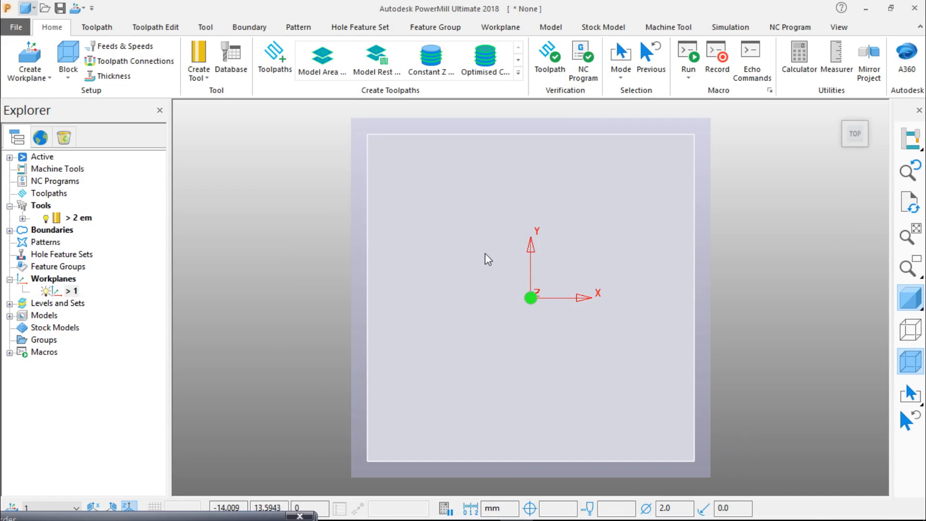
middle_drag(554, 333, 593, 265)
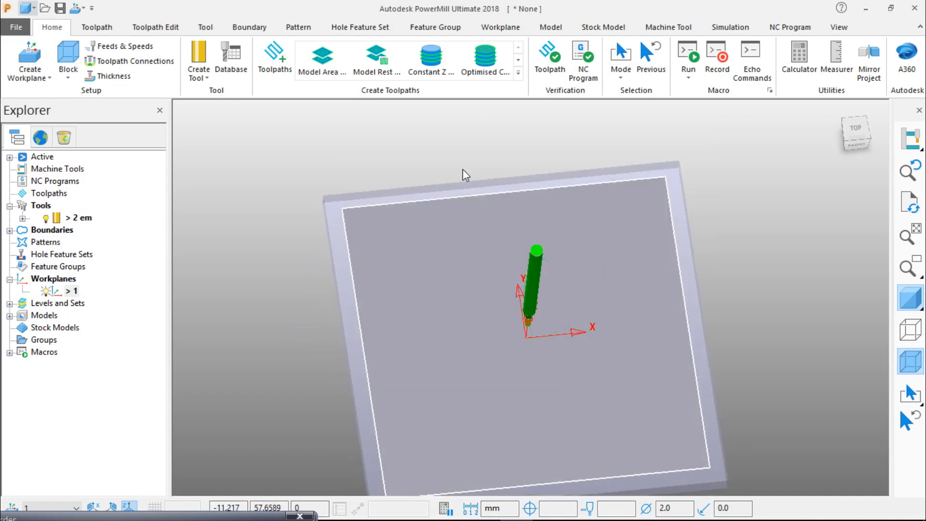
click(855, 129)
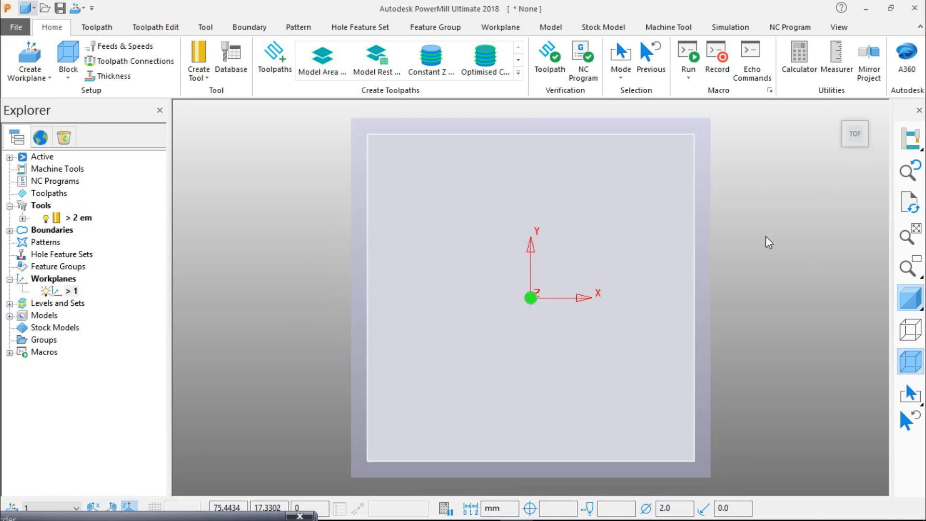
Start a Constant Z finishing toolpath named 1_2 em and check its workplane, block and tool settings.
click(430, 57)
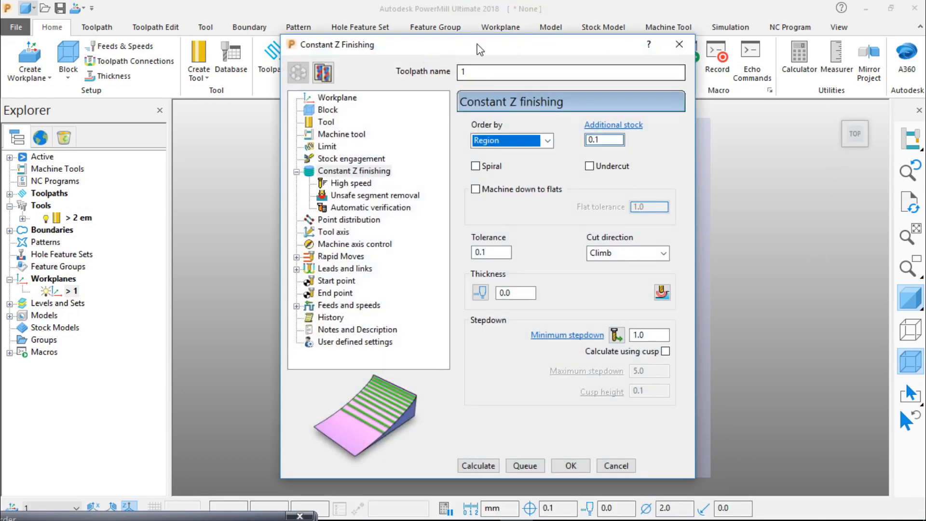
drag(479, 48, 358, 76)
click(363, 102)
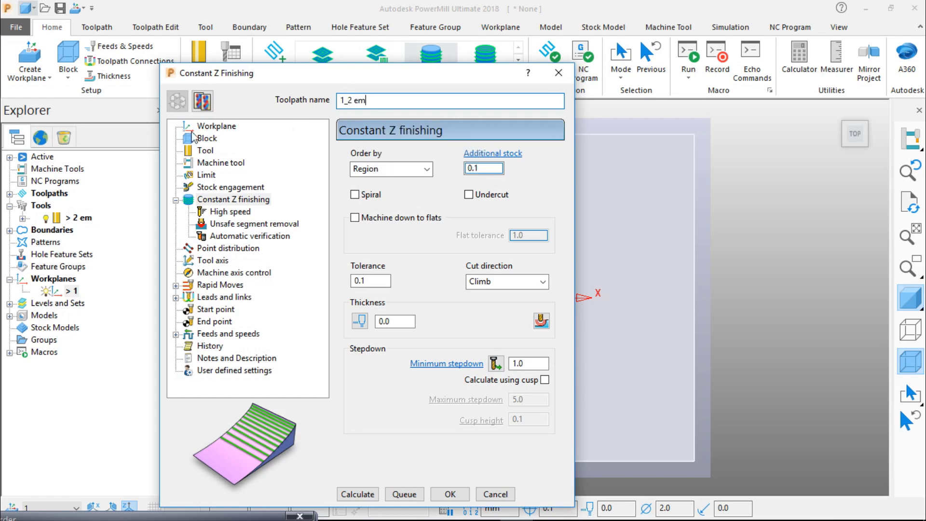
click(215, 130)
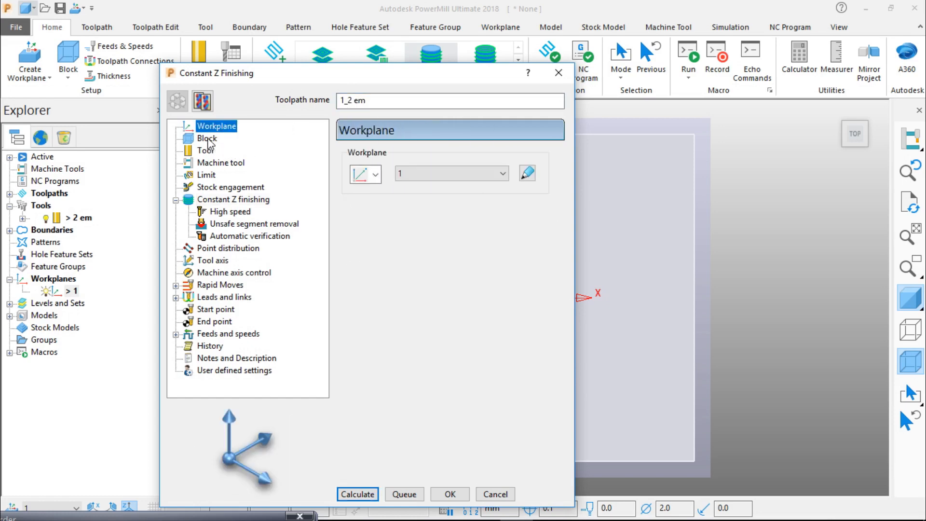
click(209, 140)
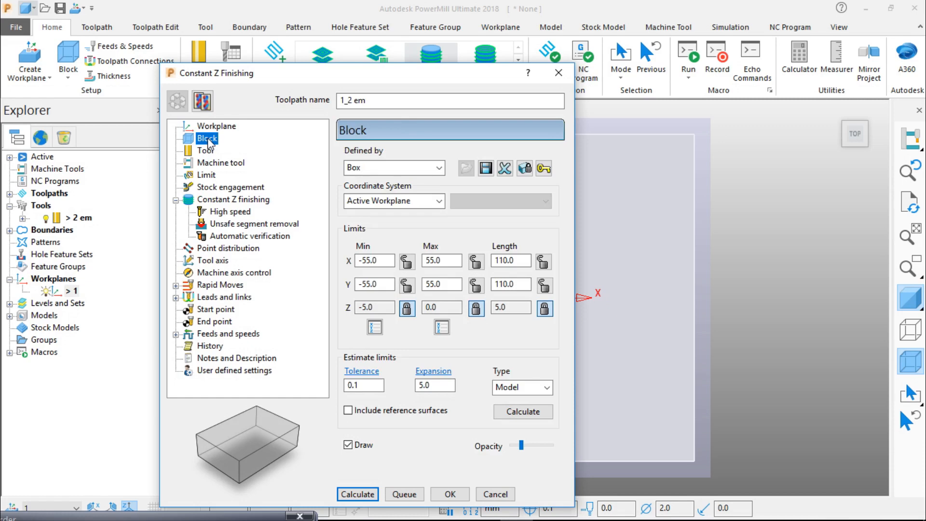
click(206, 151)
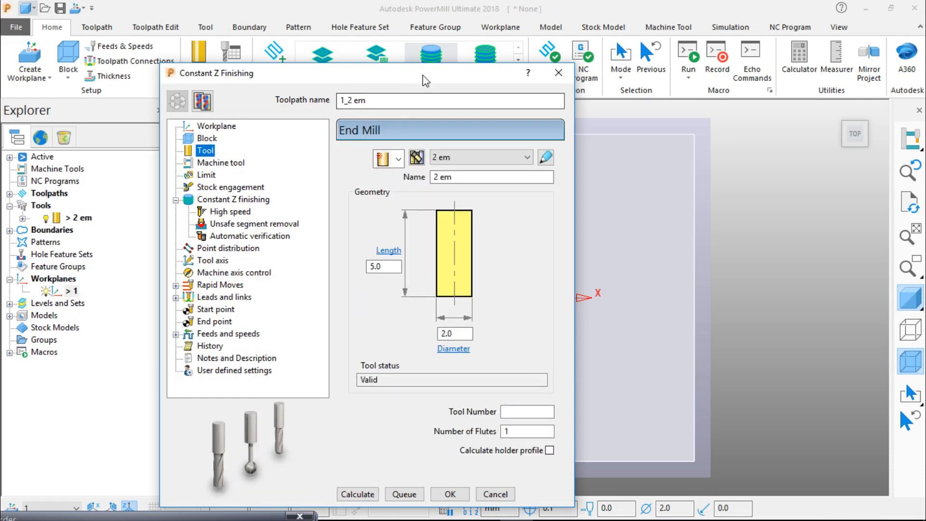
Open the tool database search for creating a tool, look at the stored tools and close it.
drag(422, 75, 603, 68)
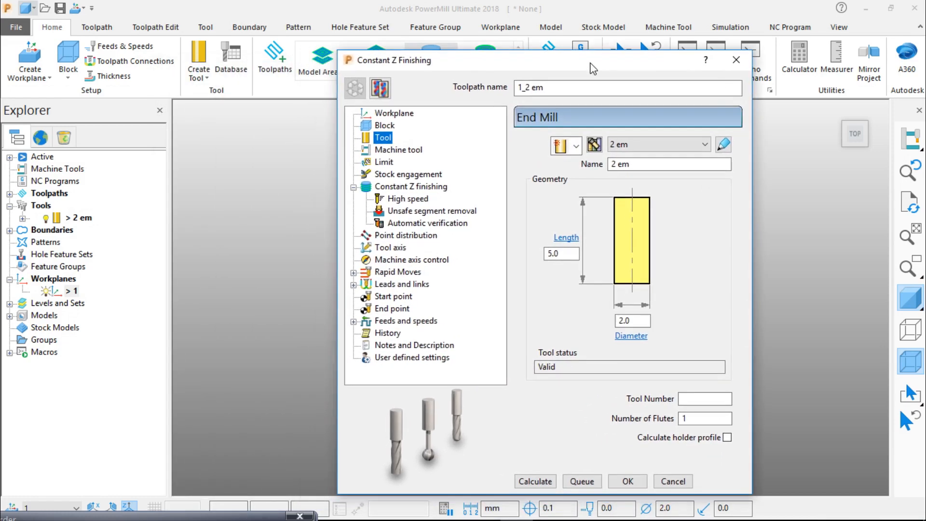
right_click(43, 206)
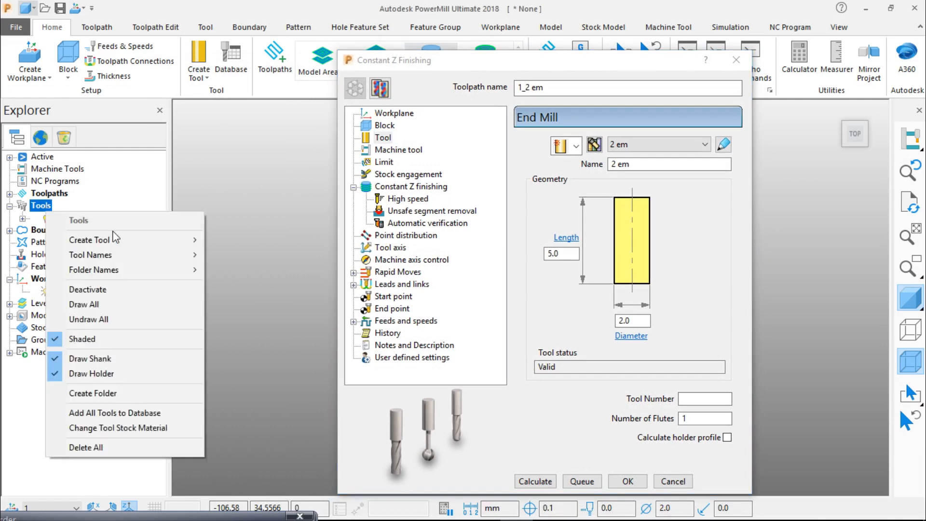
mouse_move(125, 236)
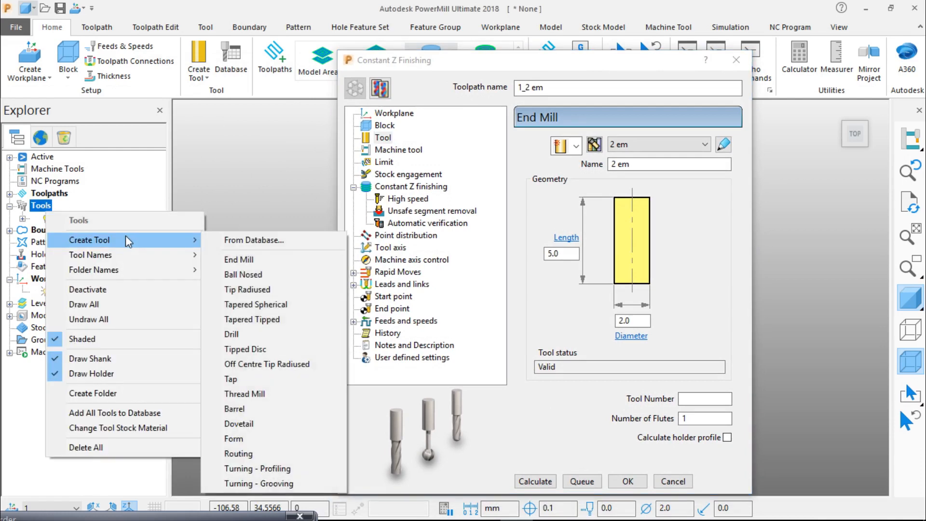
click(268, 241)
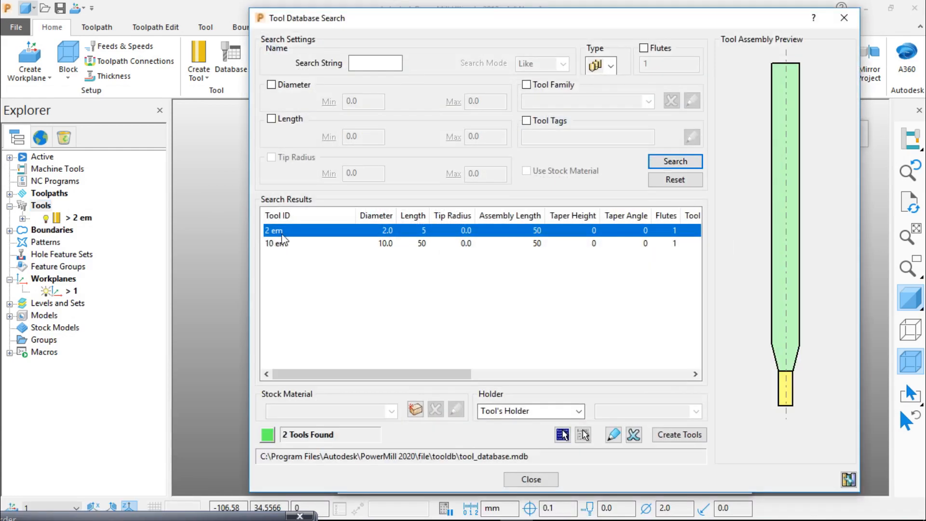
click(844, 17)
Try to delete the 2 em tool while the Constant Z toolpath setup is still open.
right_click(78, 218)
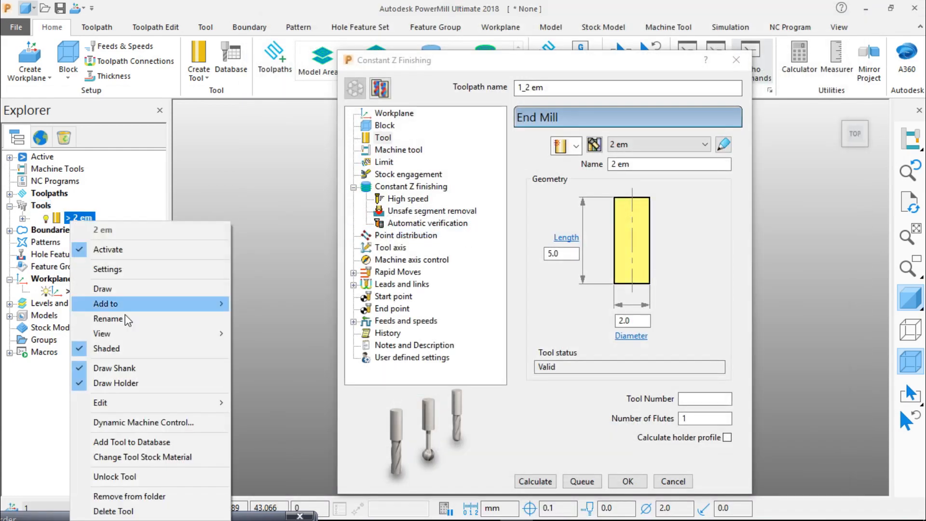
click(114, 511)
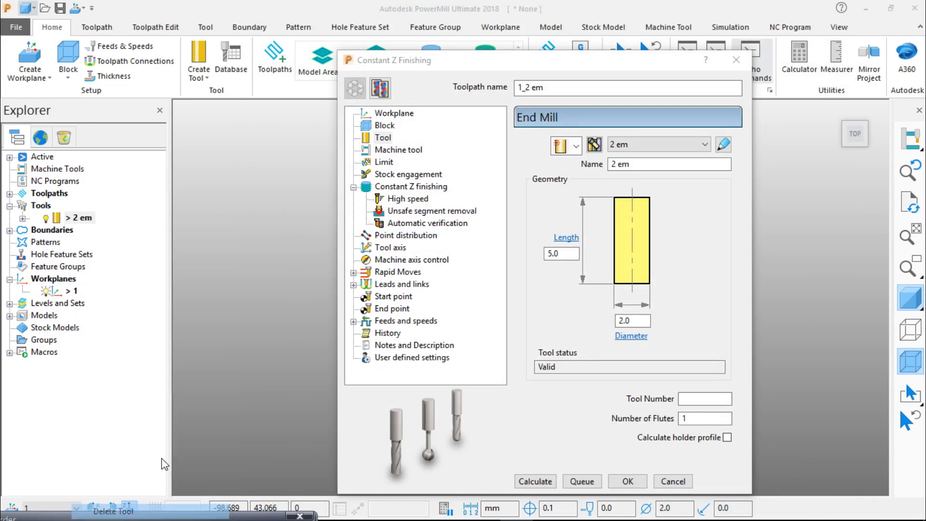
click(231, 383)
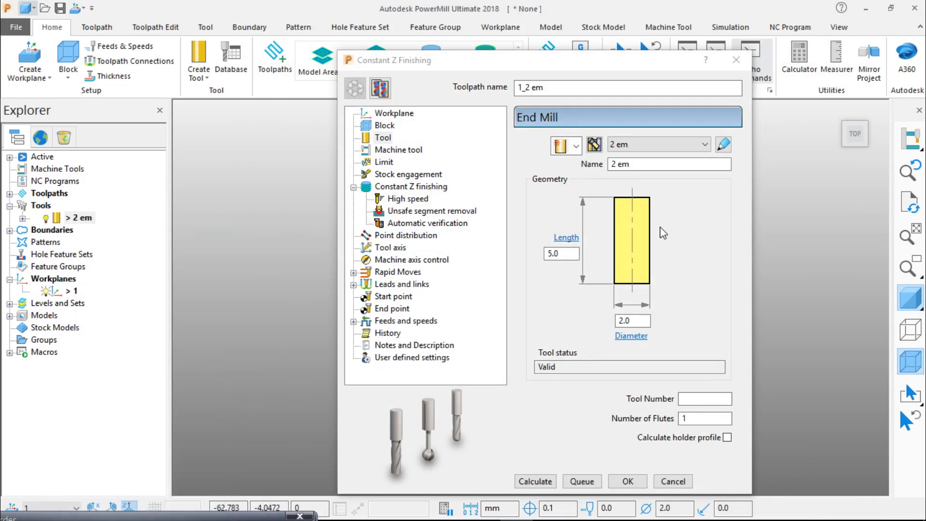
Close the Constant Z finishing setup and delete all toolpaths and all tools from the project.
click(736, 60)
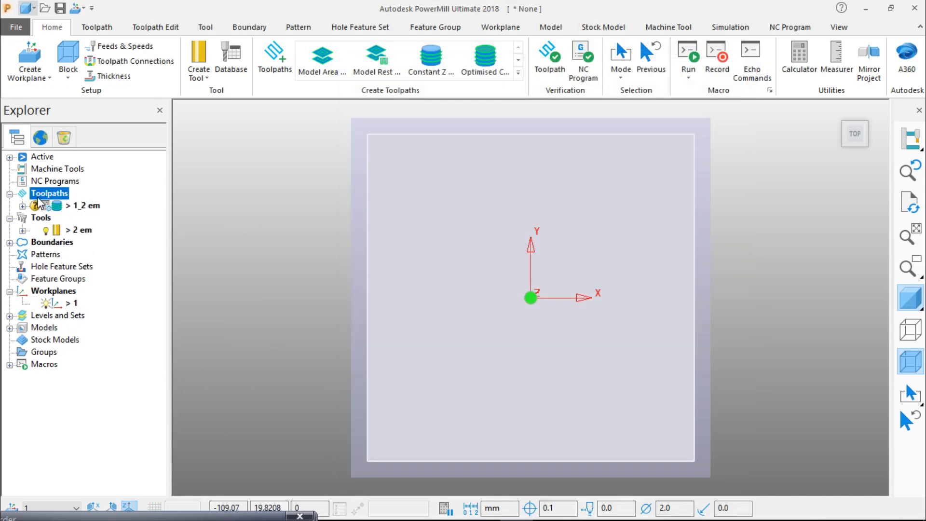
right_click(58, 193)
click(101, 511)
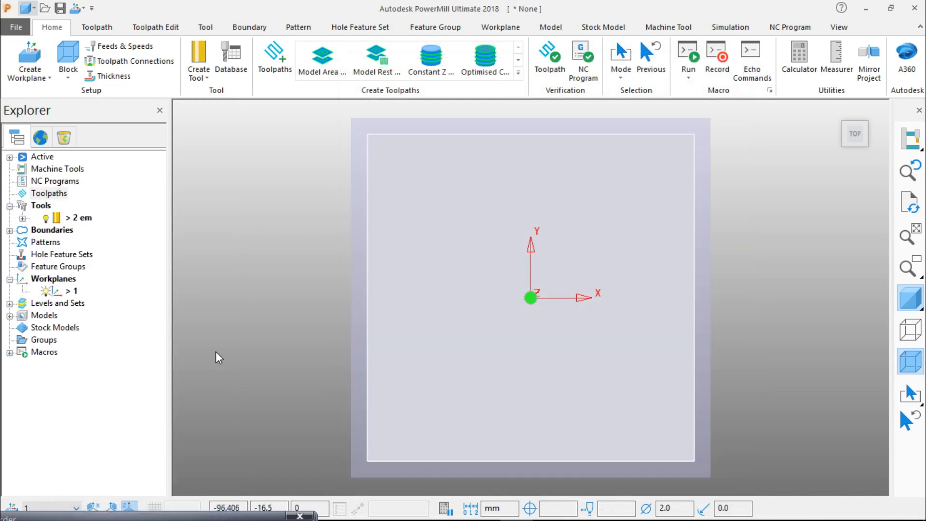
right_click(34, 210)
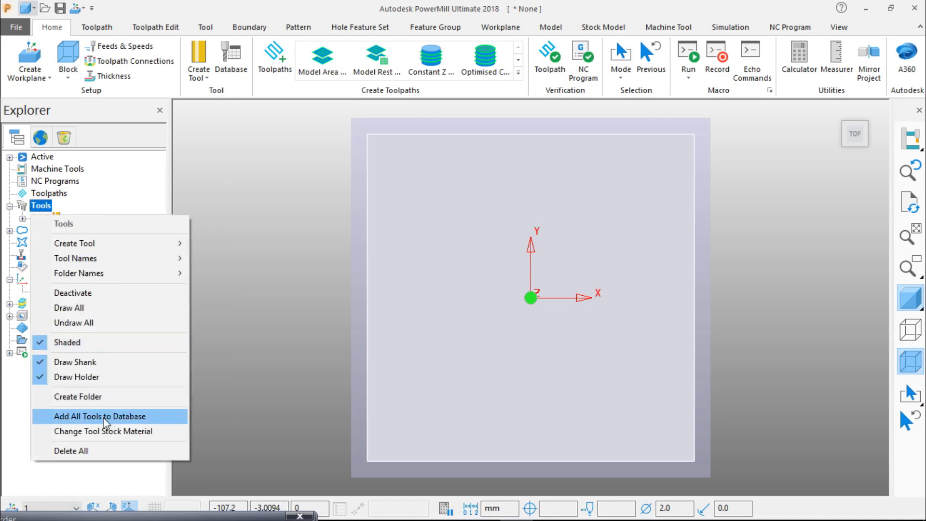
click(105, 449)
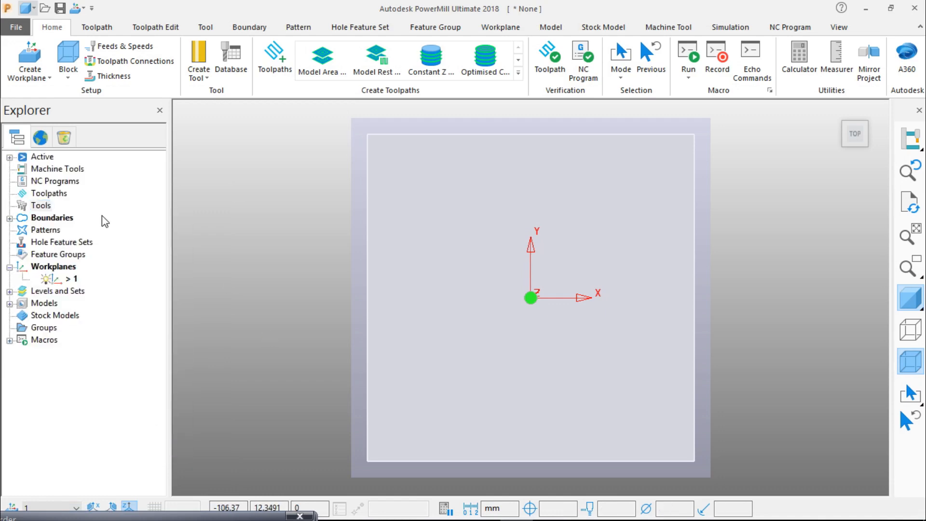
Create the 2 em end mill in the project from the tool database and close the database search.
right_click(41, 207)
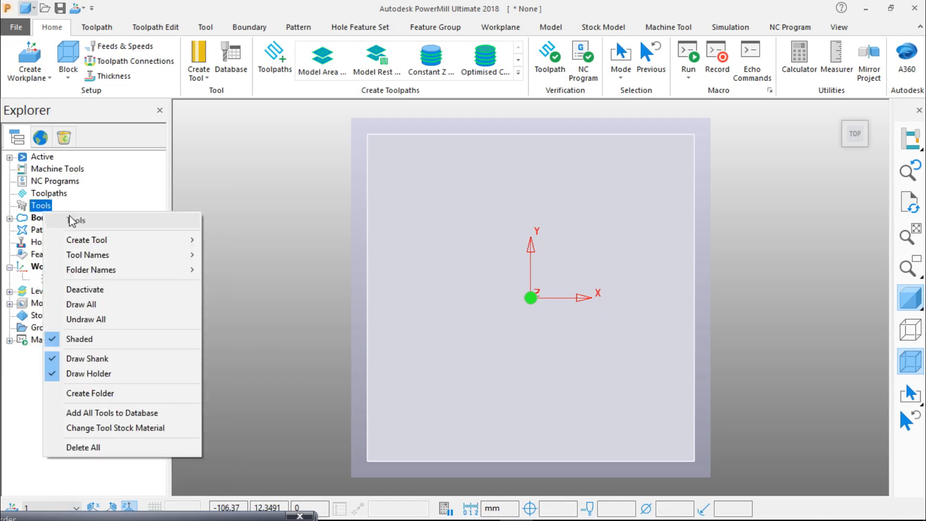
mouse_move(99, 236)
click(265, 243)
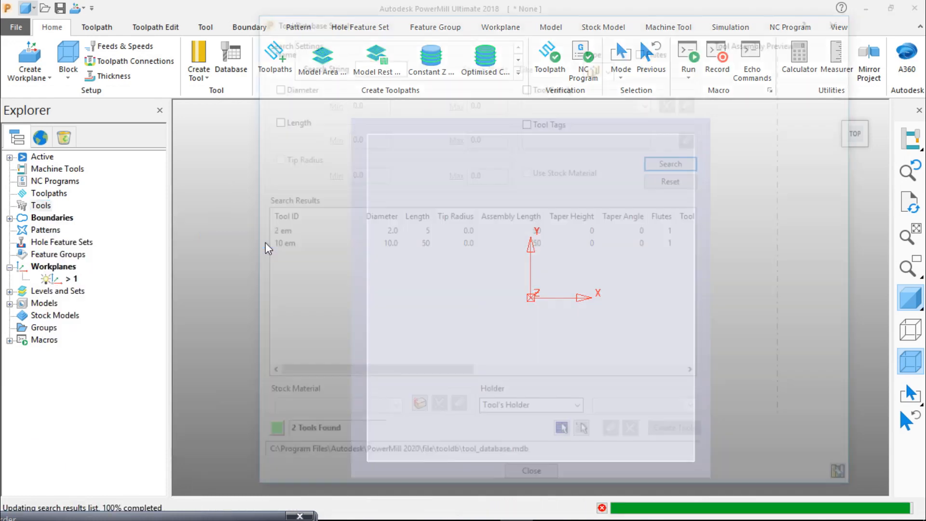
click(278, 236)
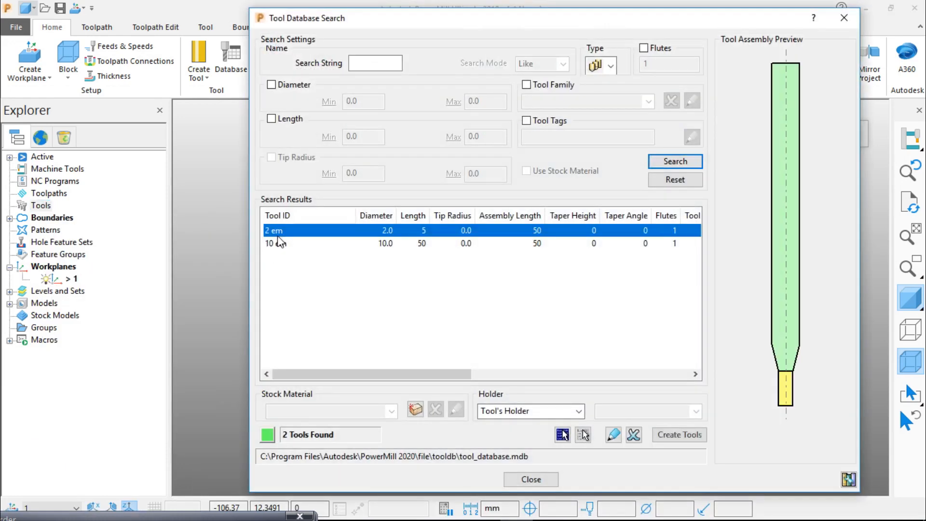
click(694, 435)
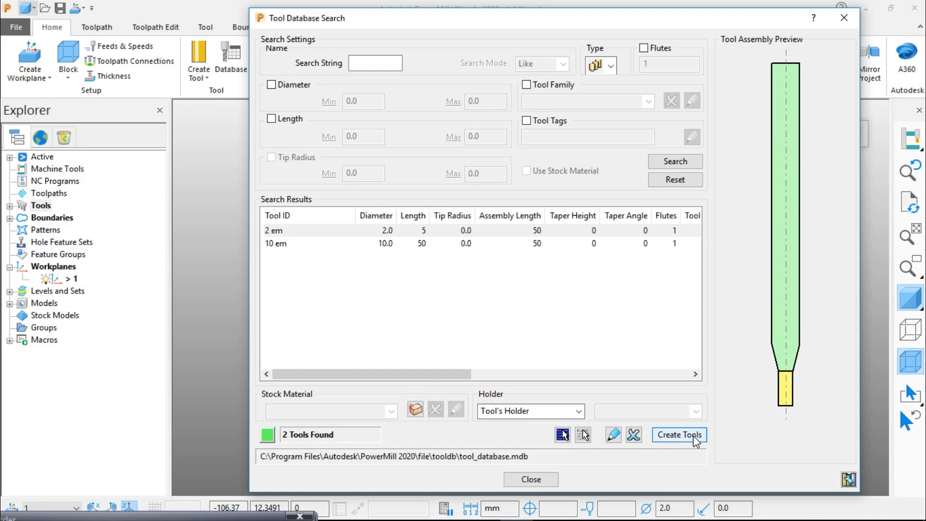
click(843, 23)
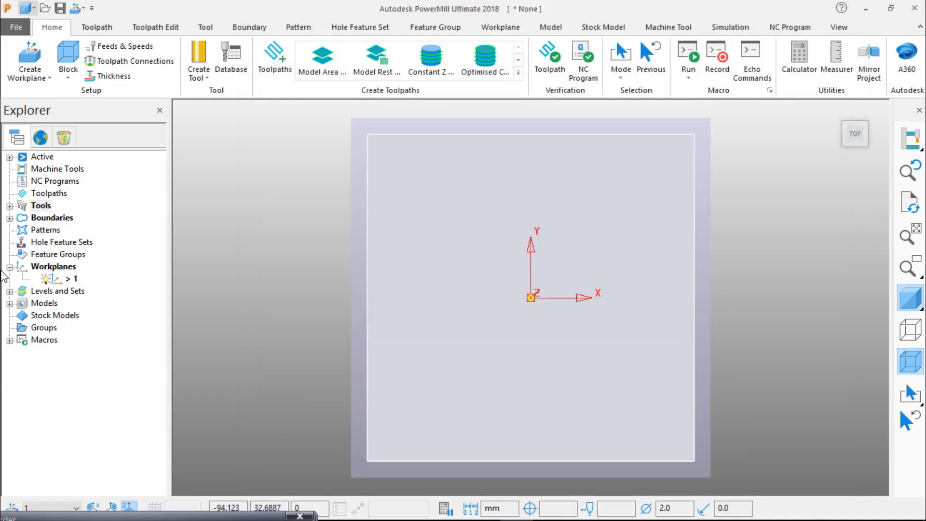
Check the 2 em tool's details in the project tree and delete the tool.
click(10, 206)
mouse_move(85, 223)
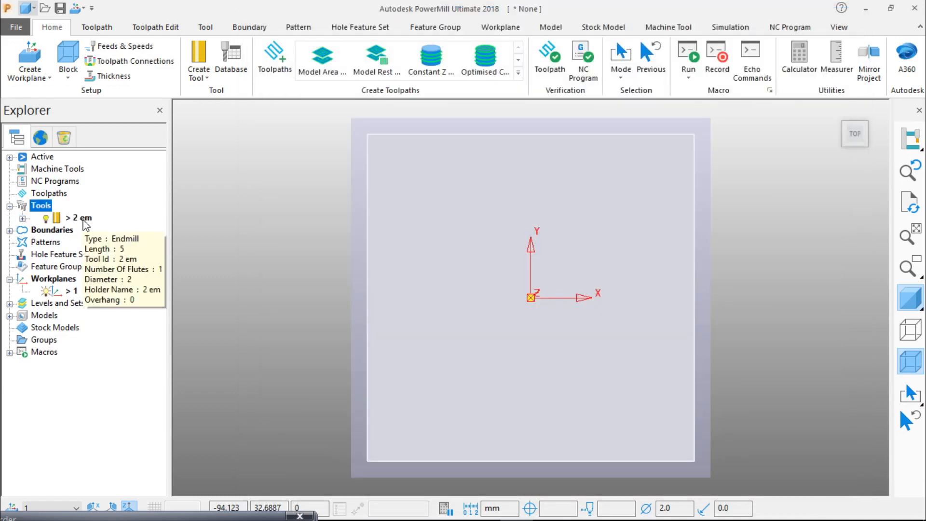
right_click(84, 220)
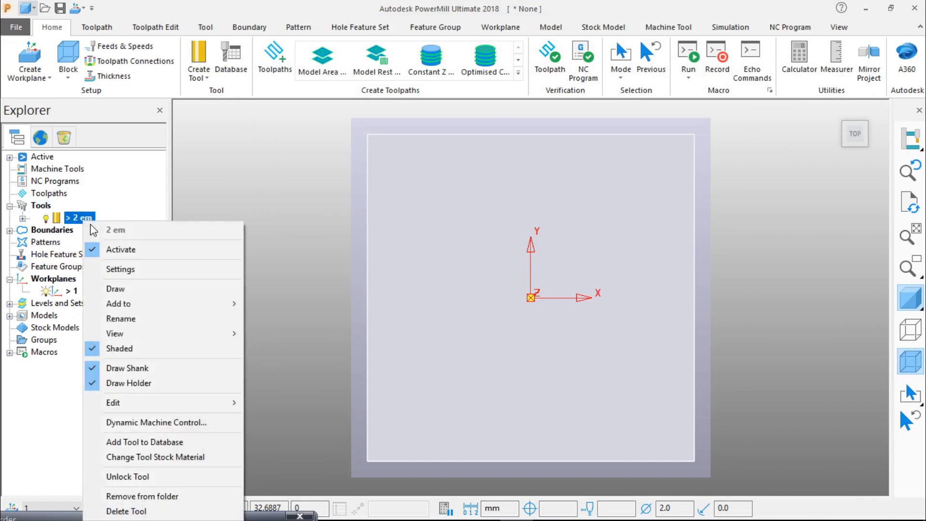
click(212, 154)
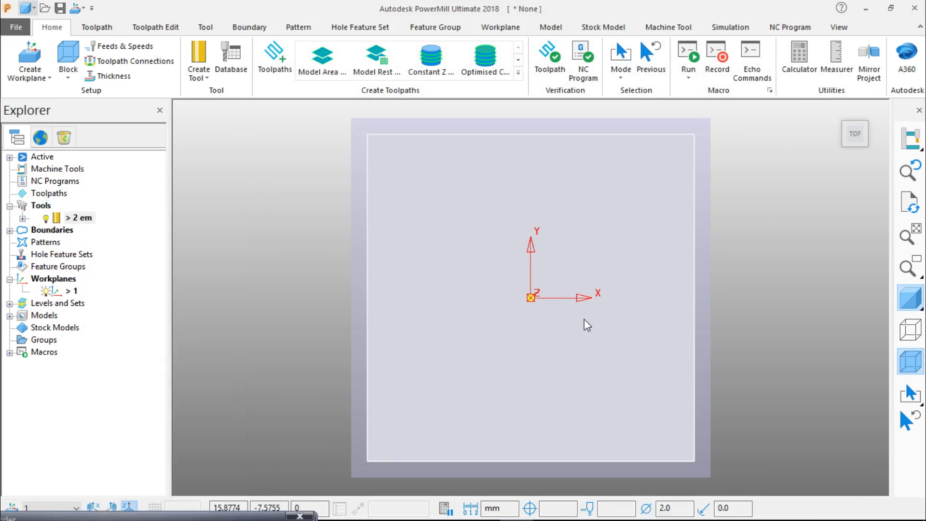
middle_drag(584, 320, 596, 256)
right_click(85, 219)
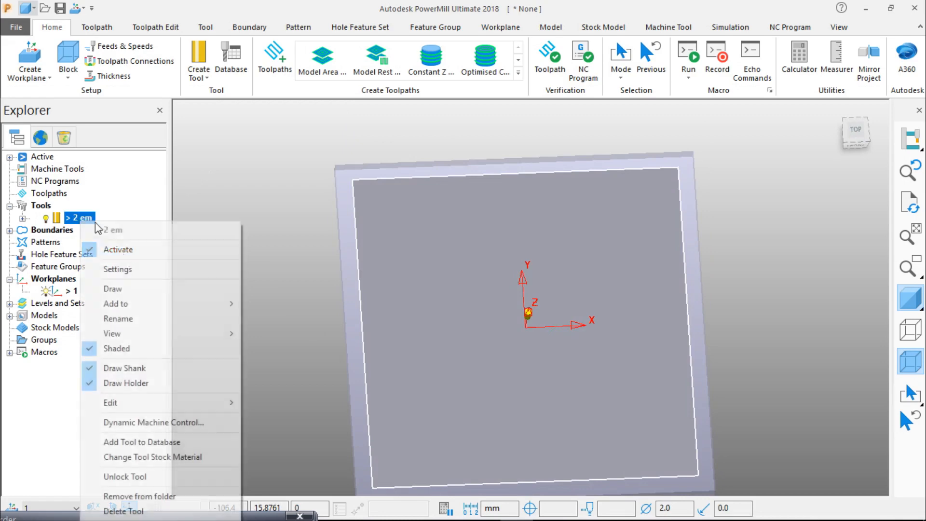
click(154, 510)
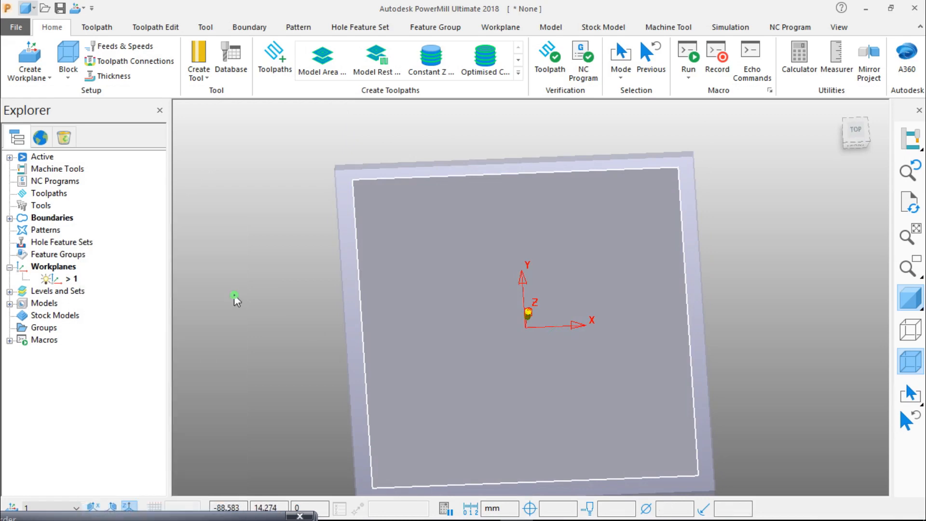
Start a new Constant Z finishing toolpath named 1_2 em and review its workplane, block and tool settings.
click(438, 65)
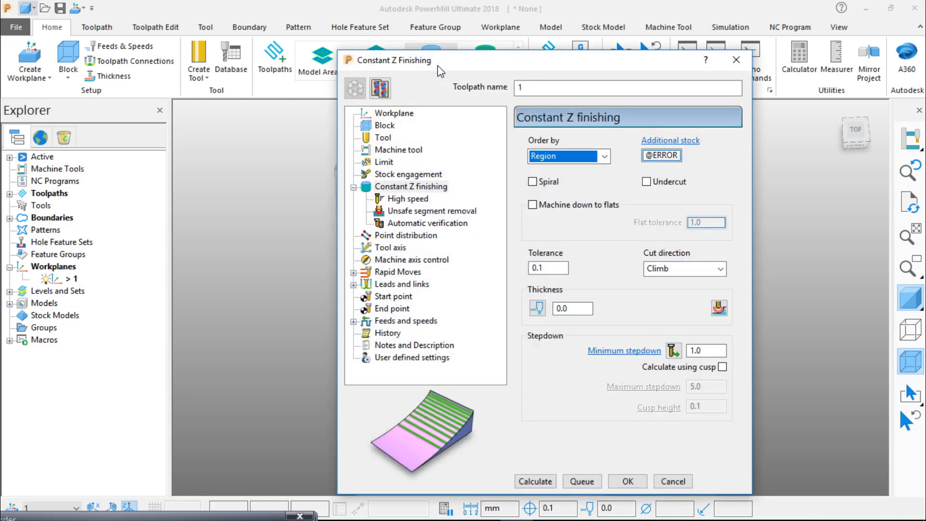
click(522, 88)
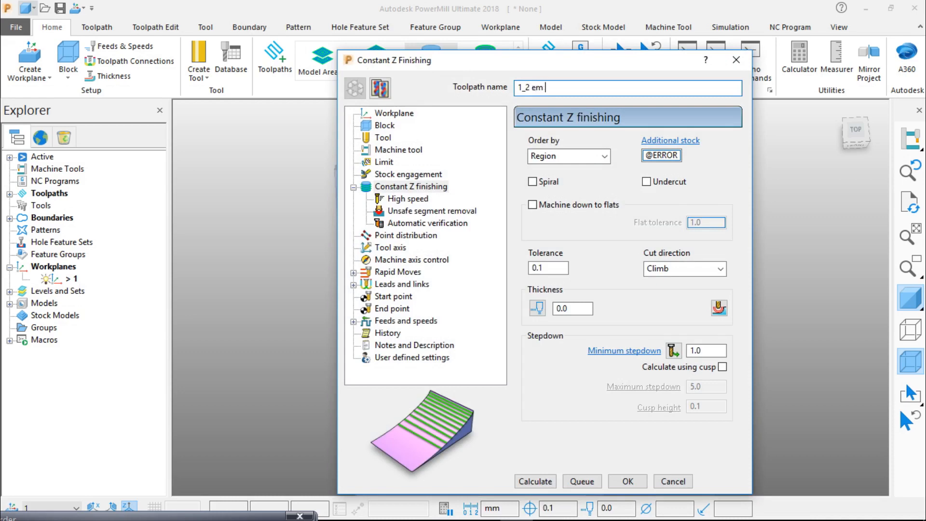
click(389, 115)
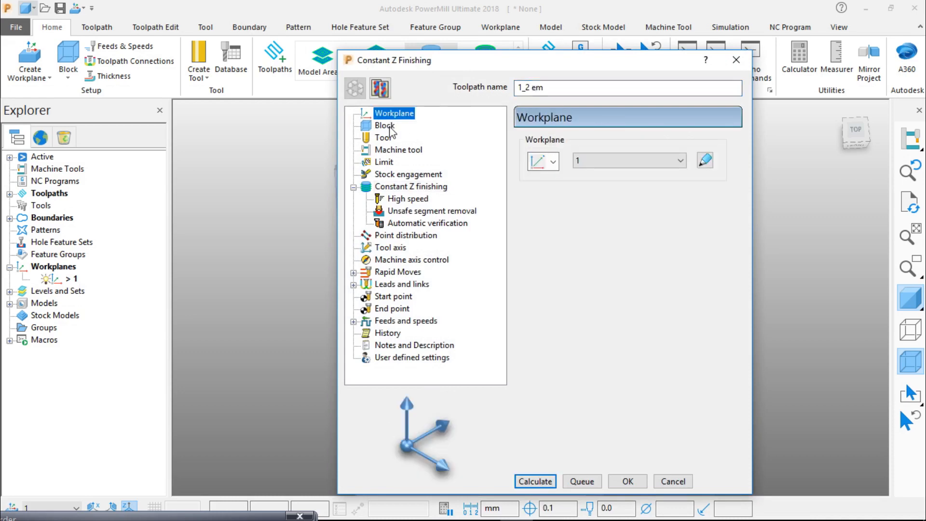
click(391, 126)
click(385, 139)
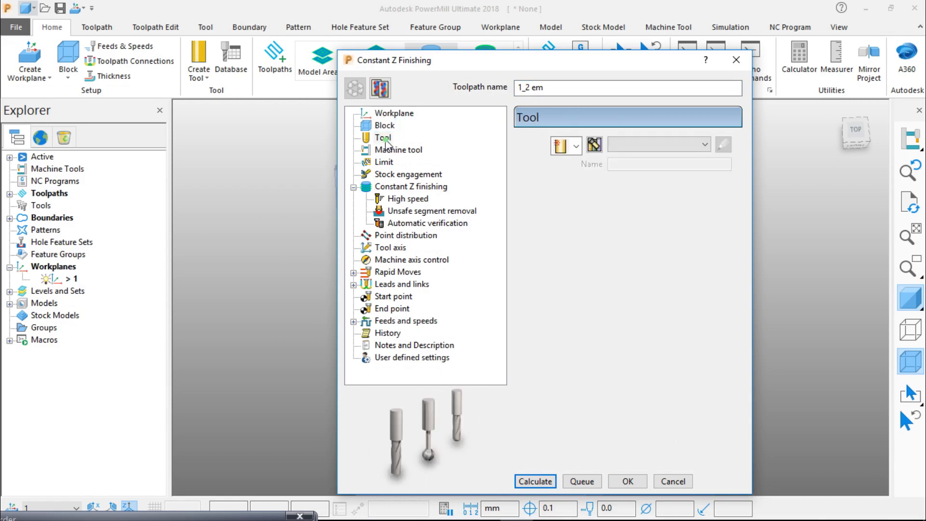
Load the 2 em end mill from the tool database into the Constant Z toolpath's tool settings.
click(596, 149)
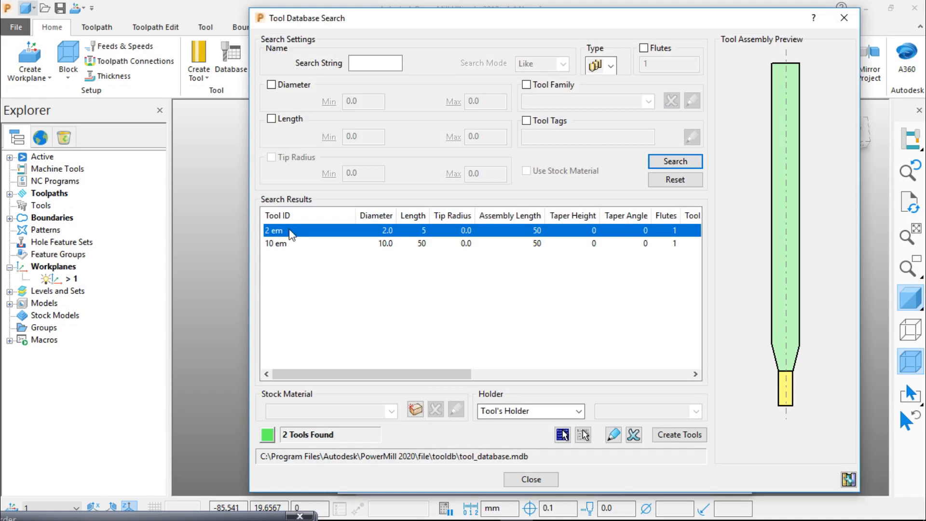
click(691, 437)
click(744, 471)
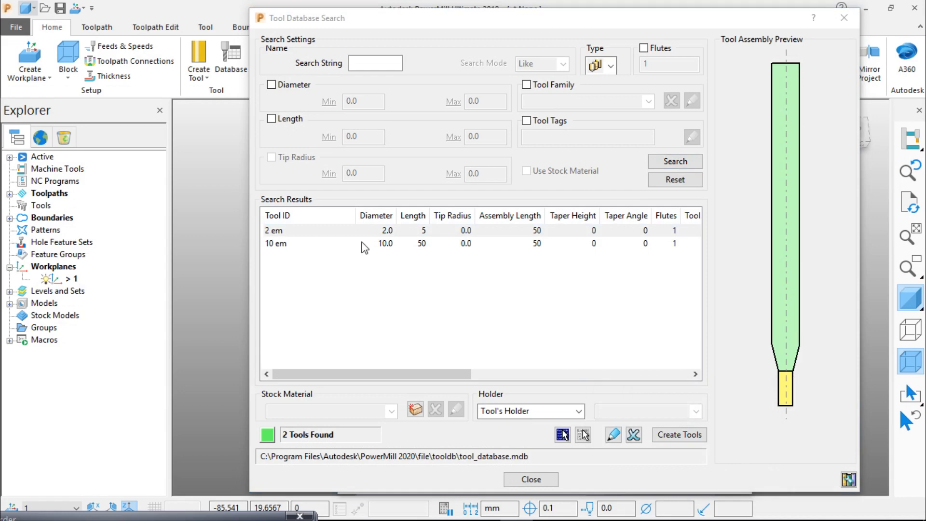
click(329, 232)
click(680, 435)
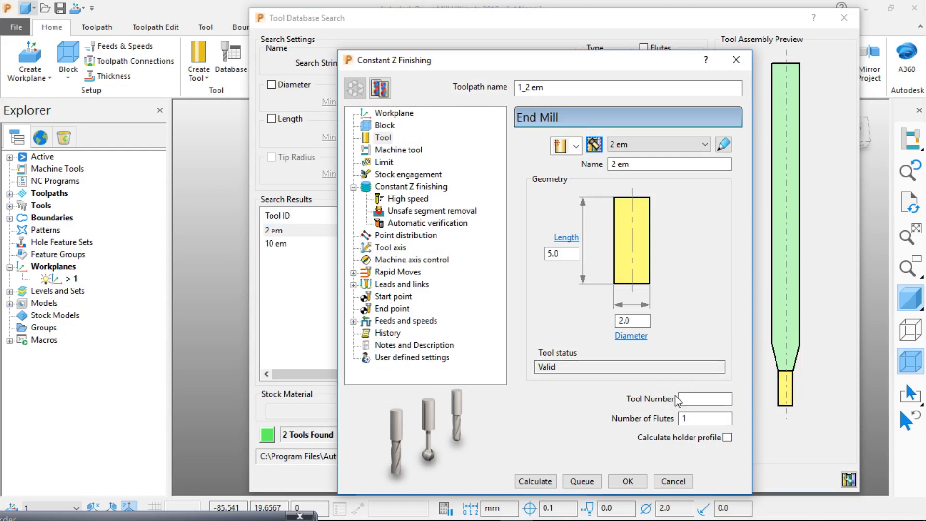
Check the toolpath's machine tool settings and clear boundary 1 from its limits so no boundary is used.
click(393, 151)
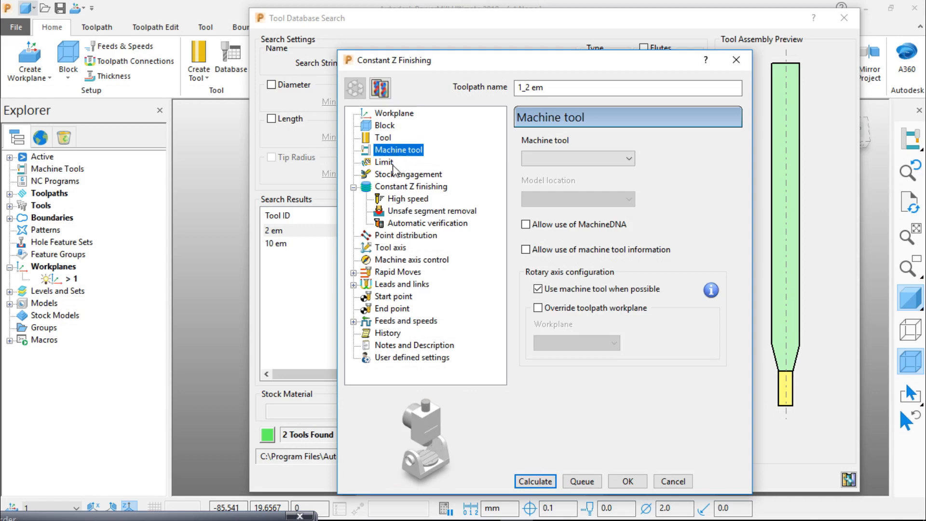
click(388, 164)
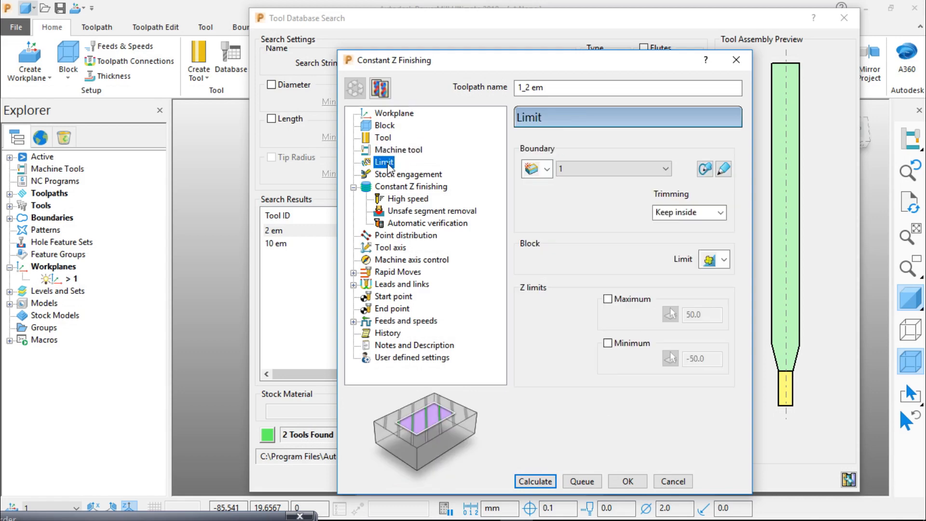
click(654, 168)
click(613, 186)
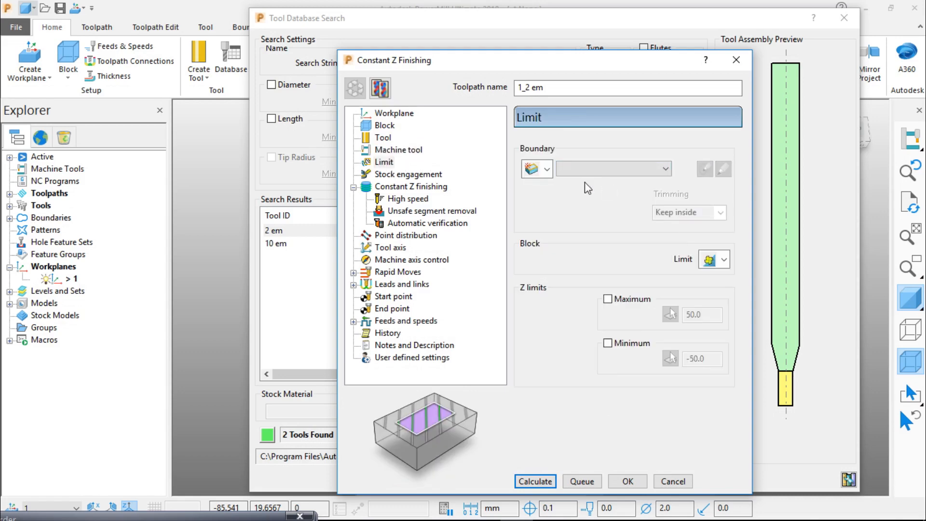
Set the Constant Z finishing cut direction to Any and the minimum stepdown to 0.5.
click(422, 175)
click(419, 190)
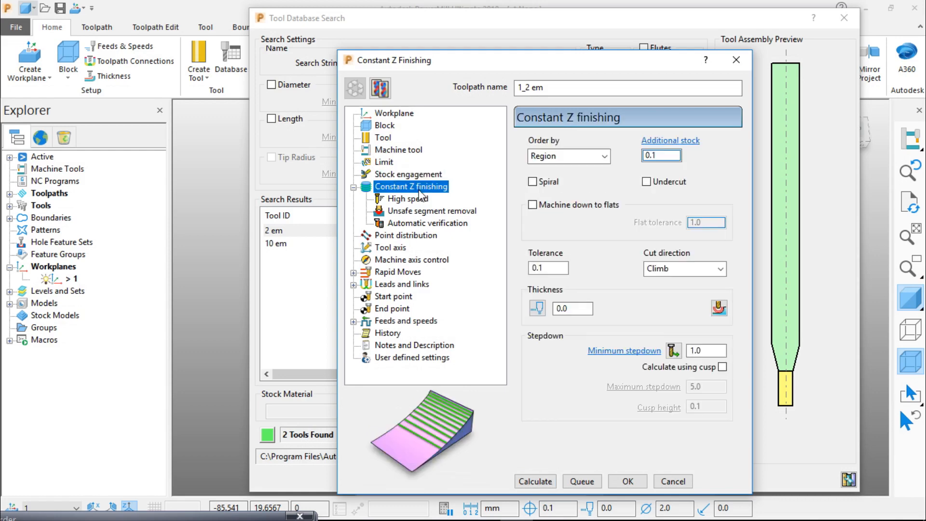
click(703, 267)
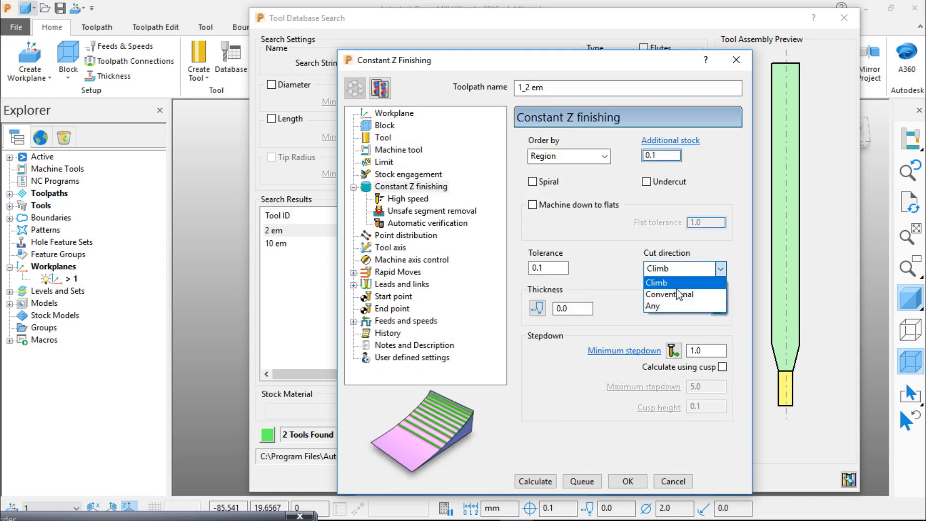
click(676, 295)
click(681, 270)
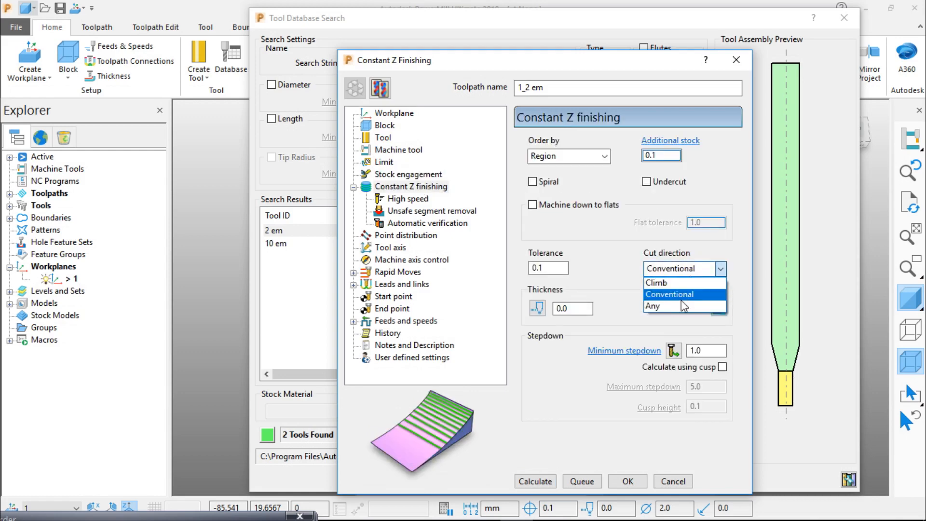
click(682, 304)
drag(711, 353, 667, 353)
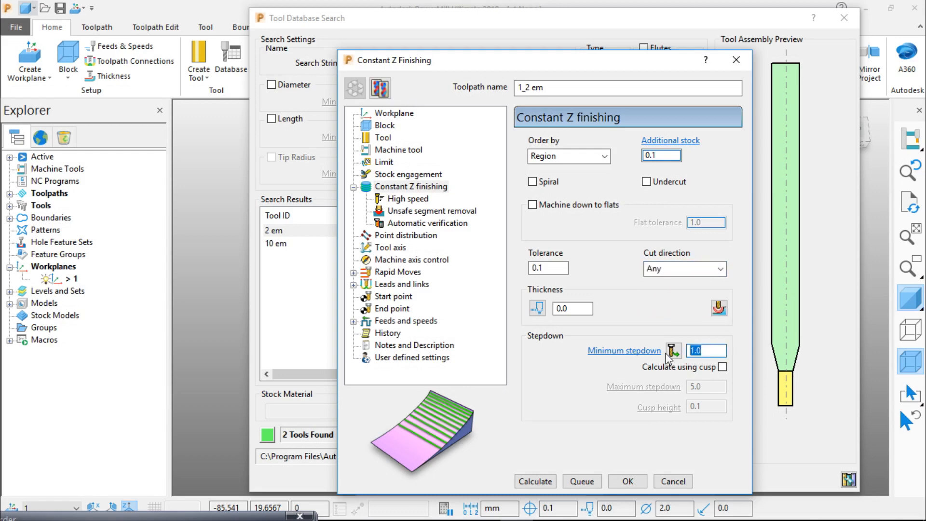
text(.5)
Check the high speed and unsafe segment removal settings, then calculate the 1_2 em toolpath and inspect it on the model.
click(411, 200)
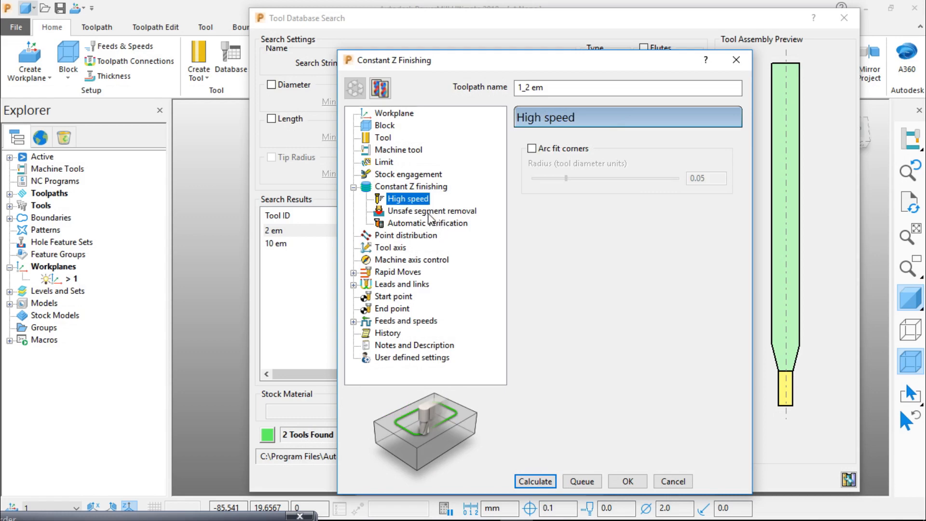
click(429, 212)
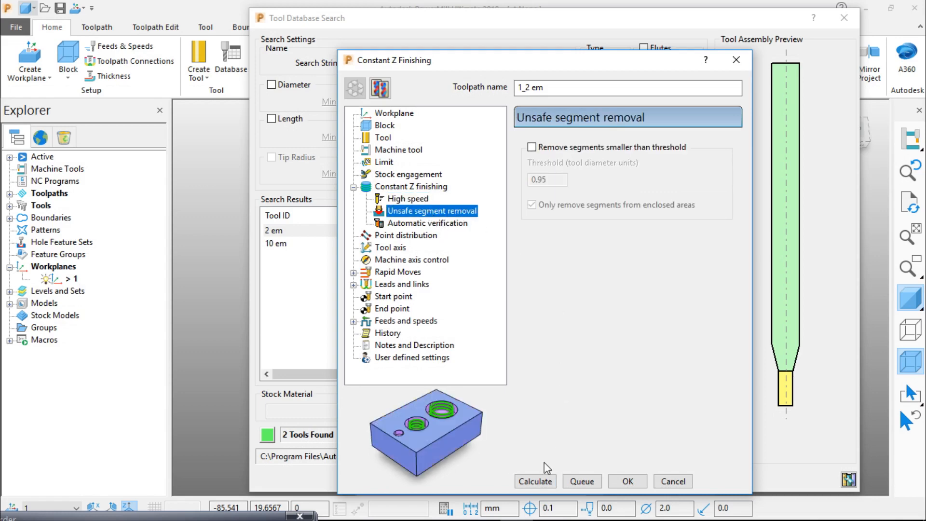
click(546, 481)
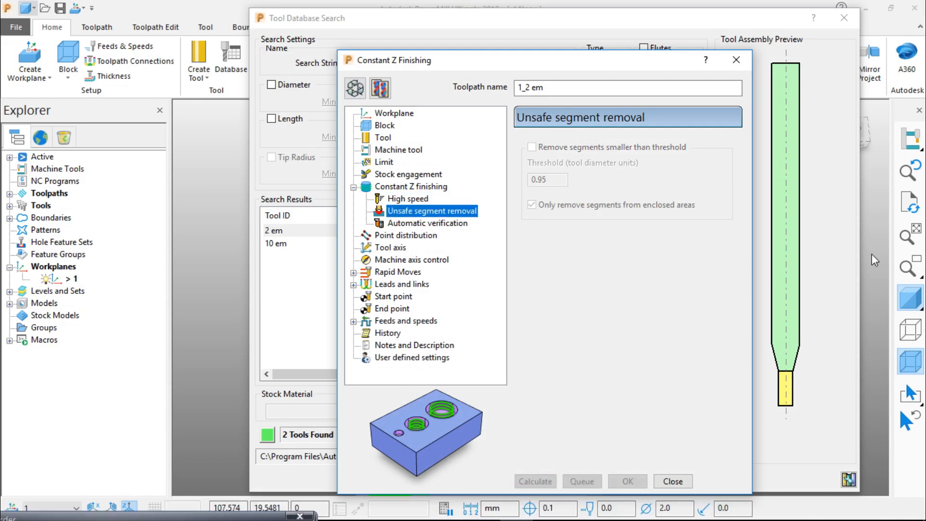
click(736, 60)
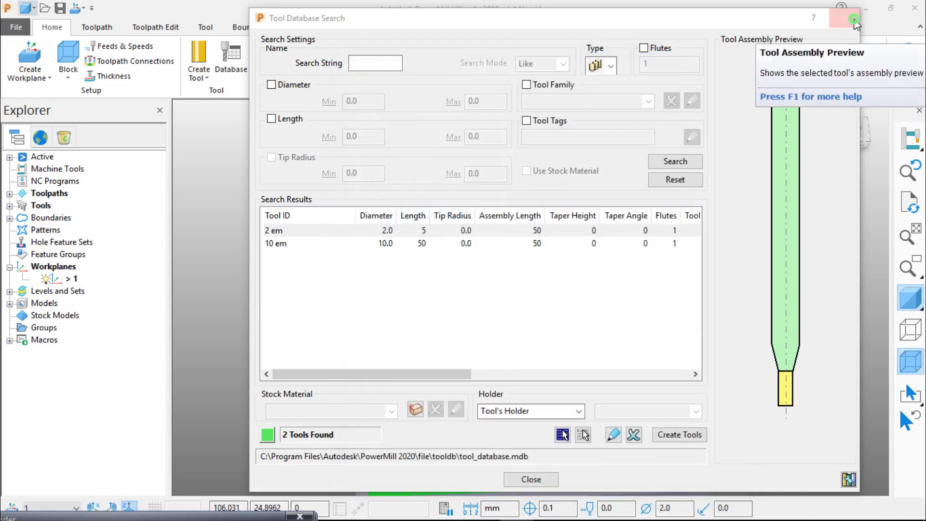
click(844, 17)
middle_drag(736, 213, 645, 243)
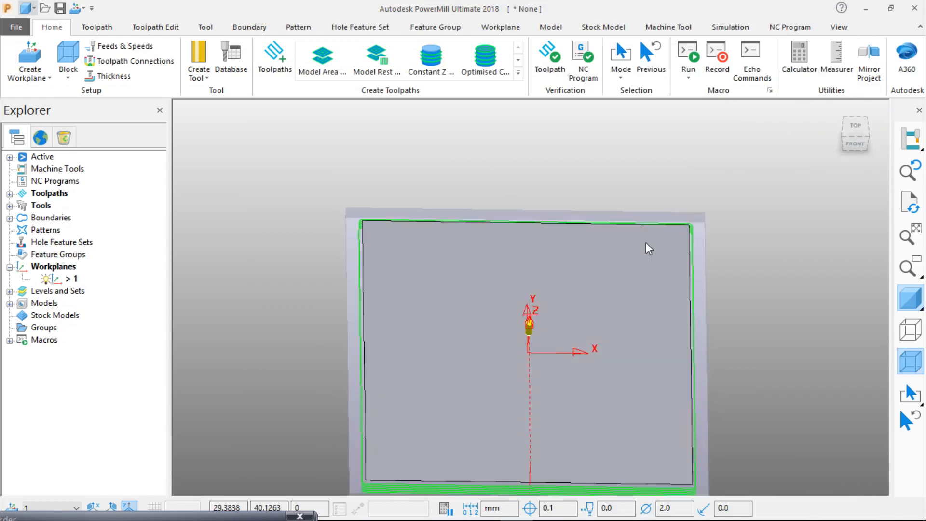
click(845, 133)
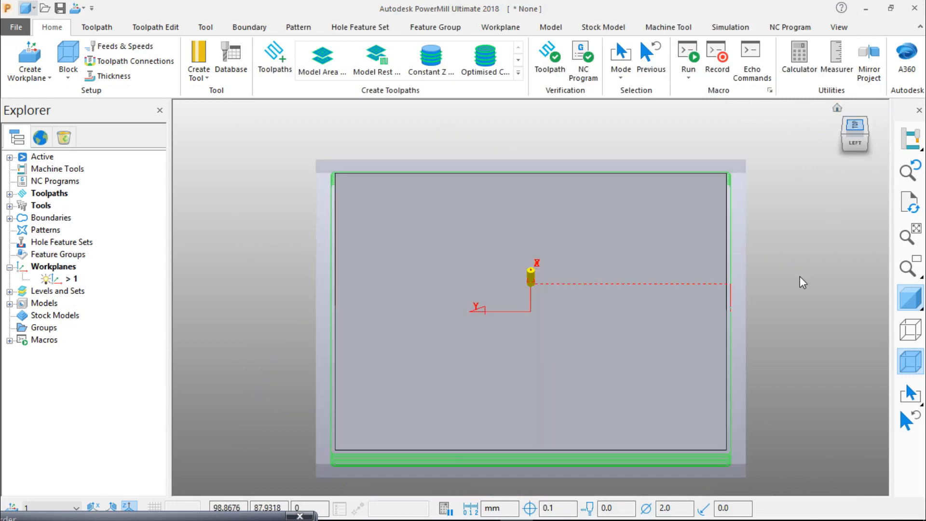
click(837, 108)
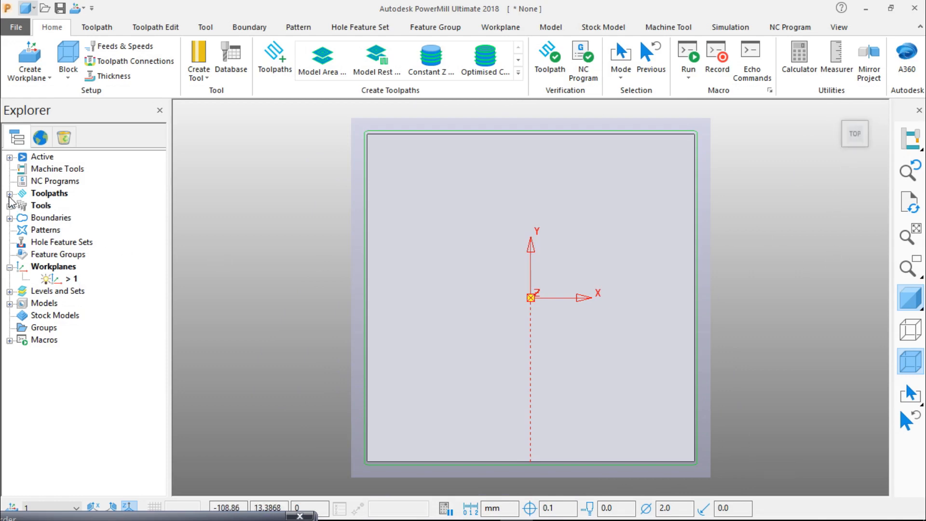
Create individual NC programs from the toolpaths and list them in the project tree.
click(10, 194)
click(65, 194)
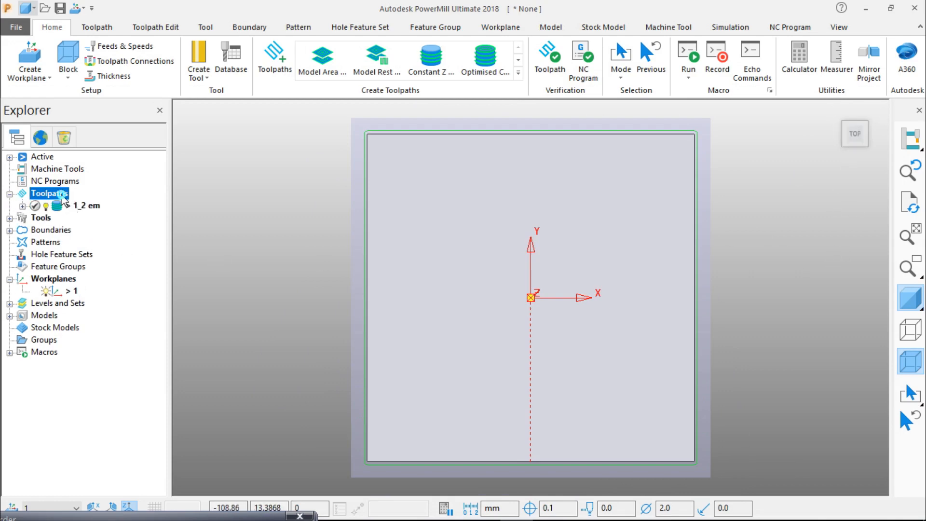
right_click(63, 195)
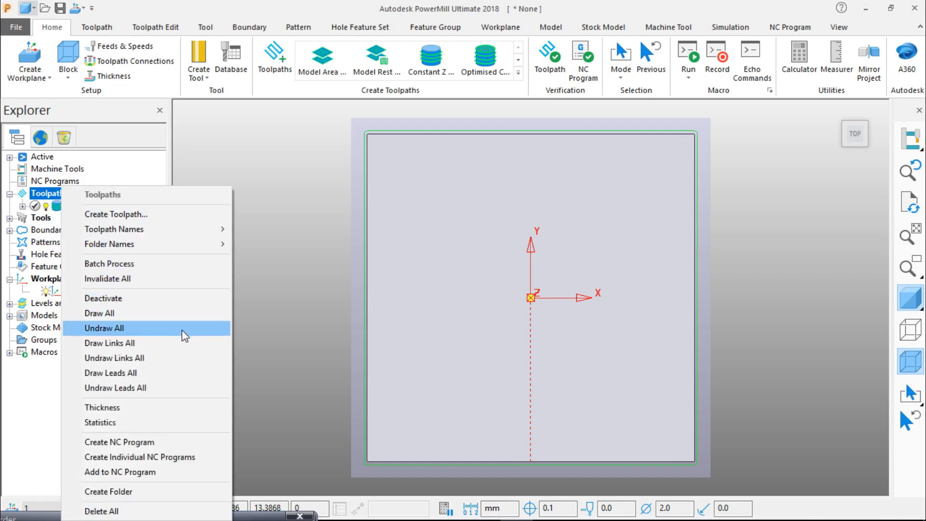
click(192, 458)
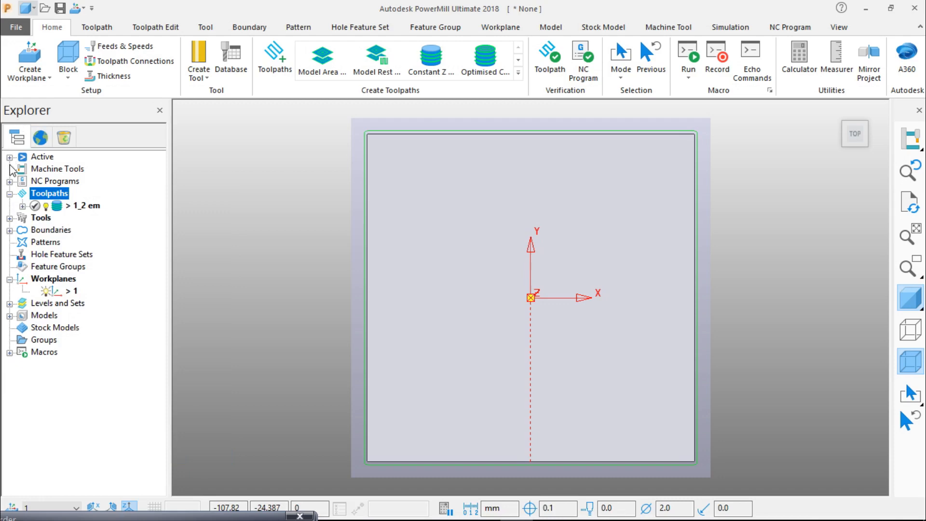
click(10, 181)
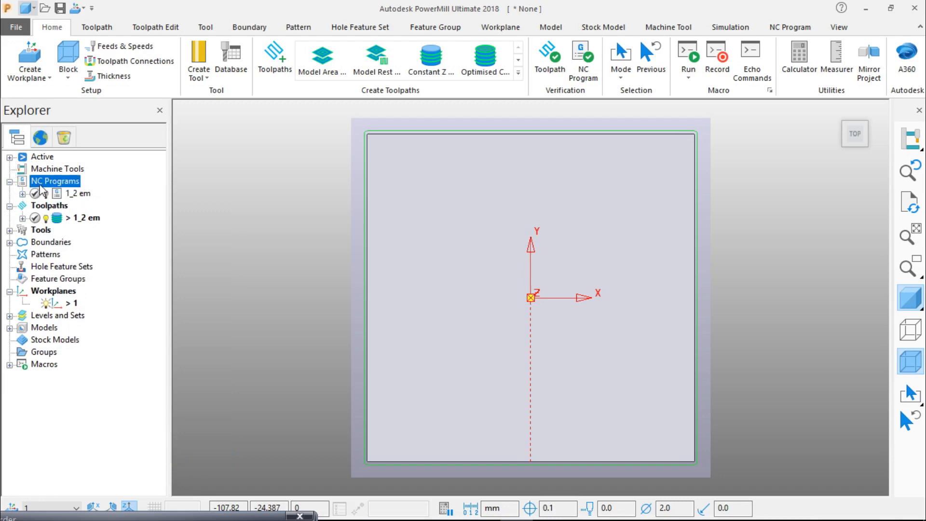
Edit all NC programs and set their output folder to the Desktop.
right_click(61, 185)
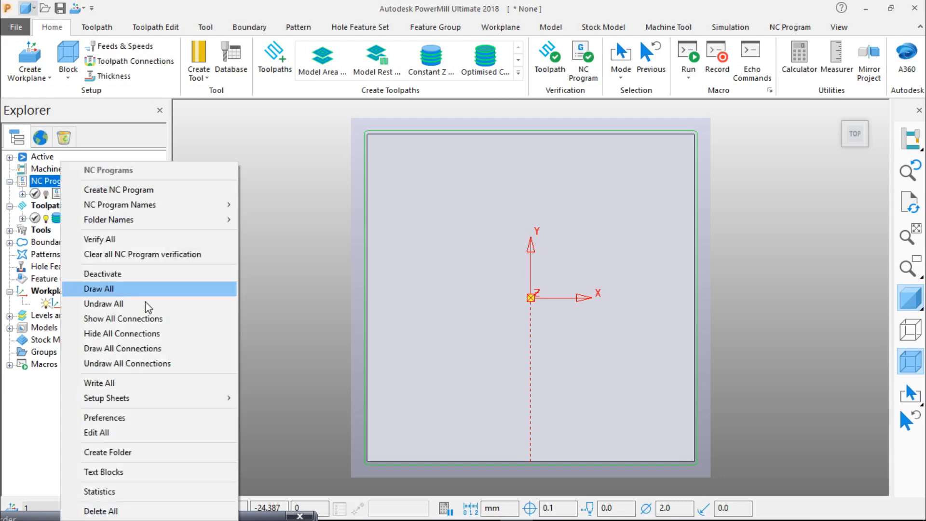
click(136, 432)
click(616, 183)
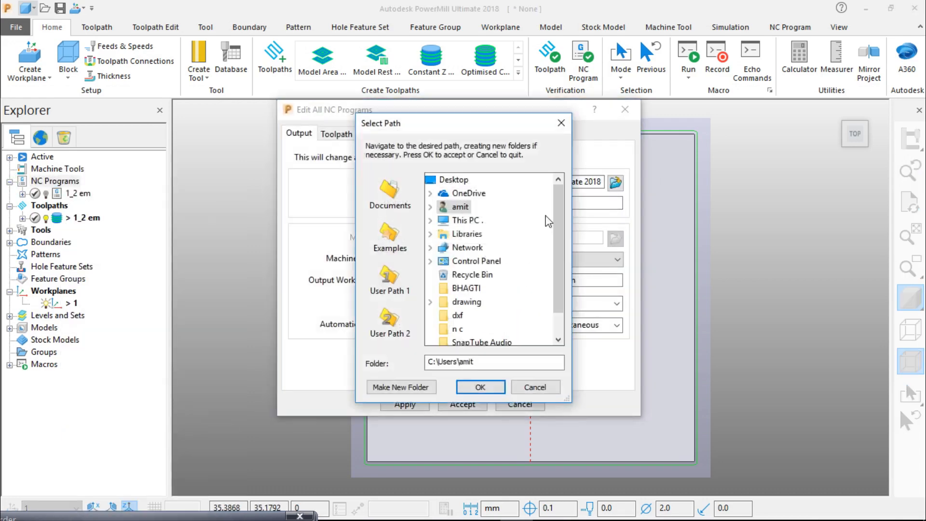
click(455, 182)
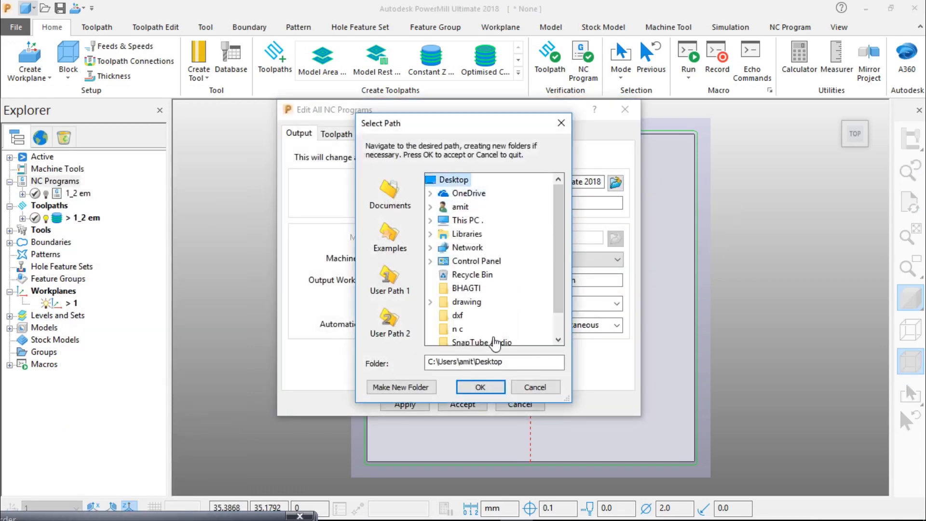
click(481, 387)
Assign the Haas machine option file from the Desktop to all NC programs and accept the output settings.
click(612, 239)
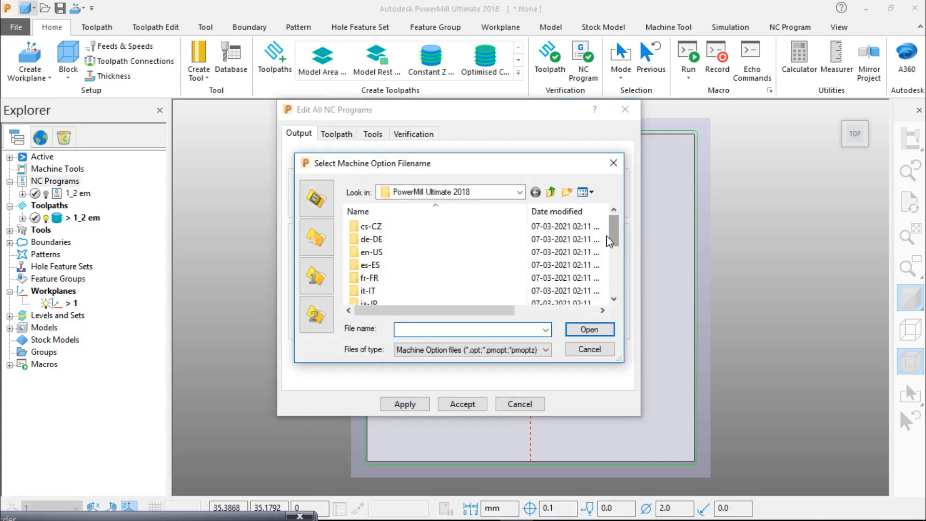
scroll(456, 226, down, 3)
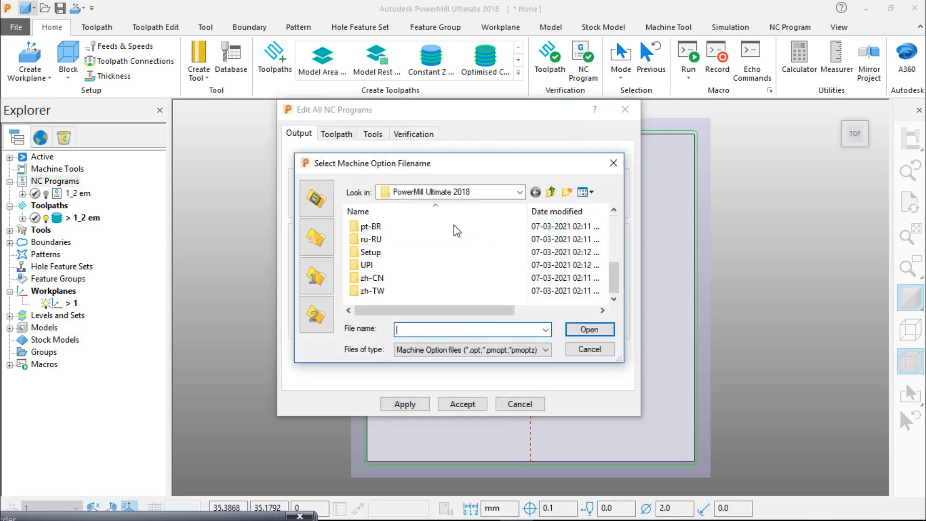
scroll(454, 237, up, 3)
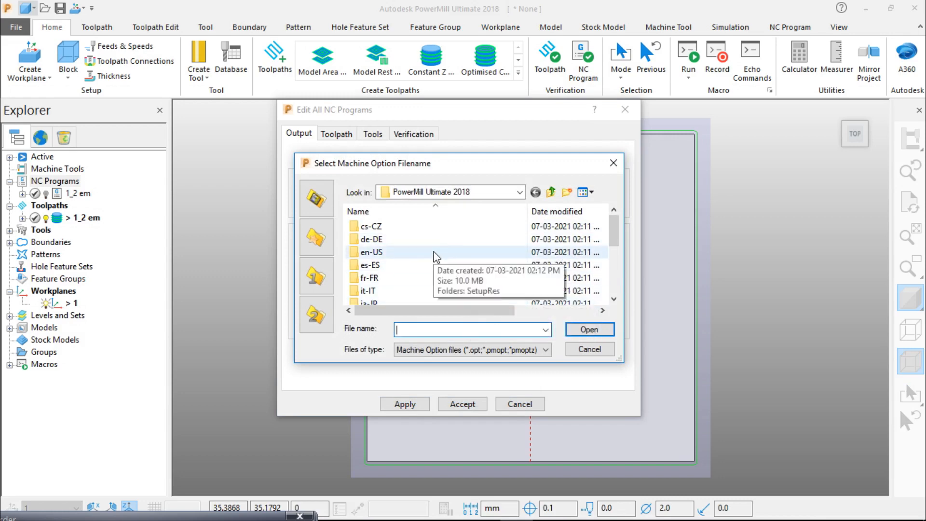
click(519, 192)
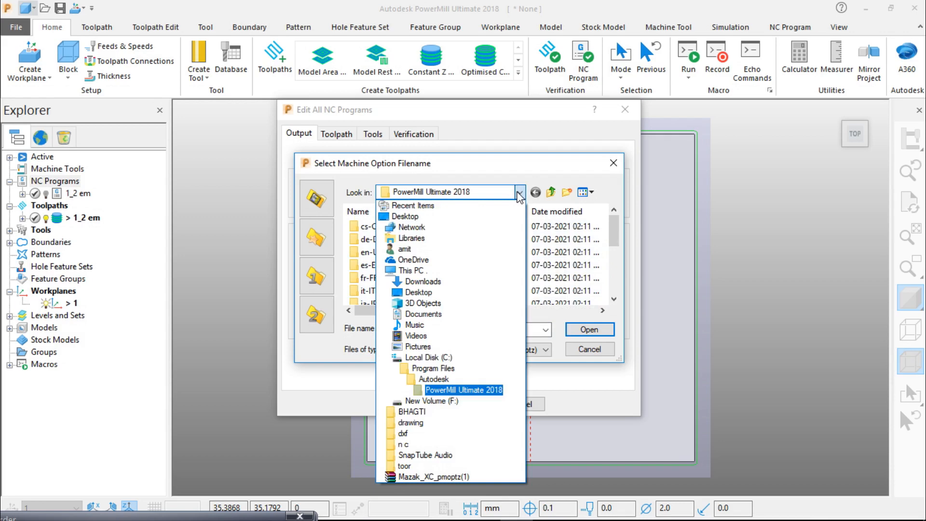
click(517, 193)
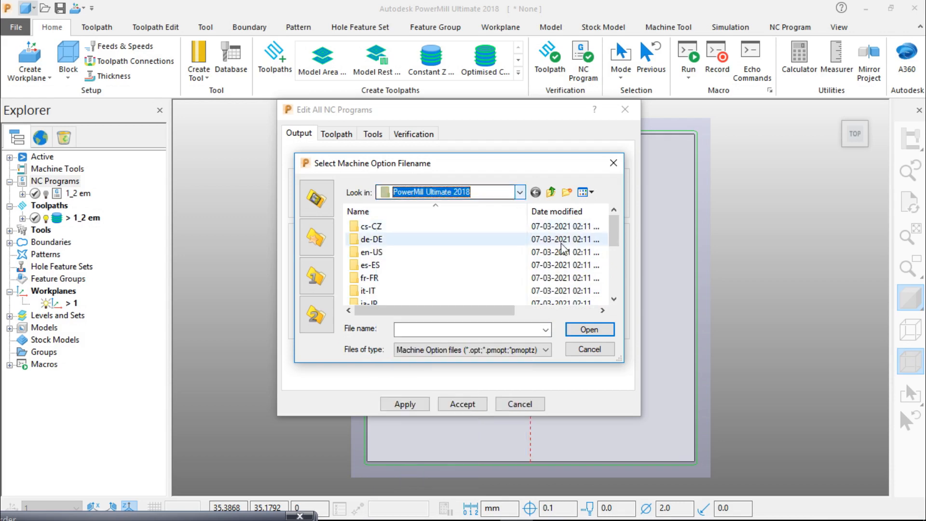
mouse_move(615, 239)
mouse_down()
mouse_move(612, 307)
mouse_move(613, 235)
mouse_up()
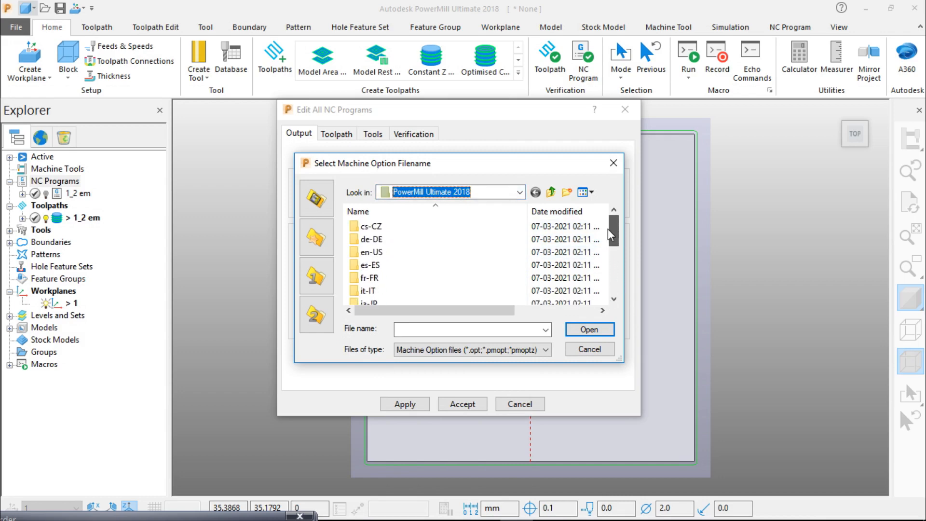
click(519, 193)
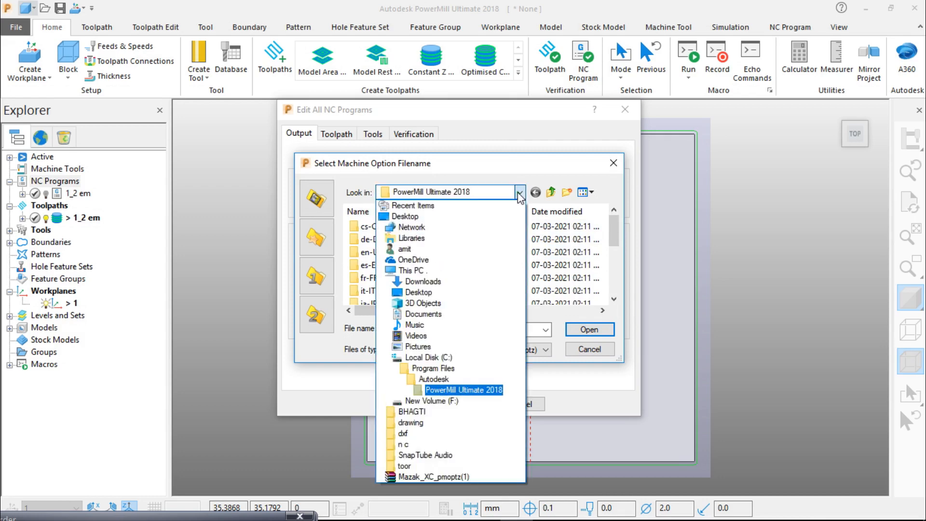
click(414, 218)
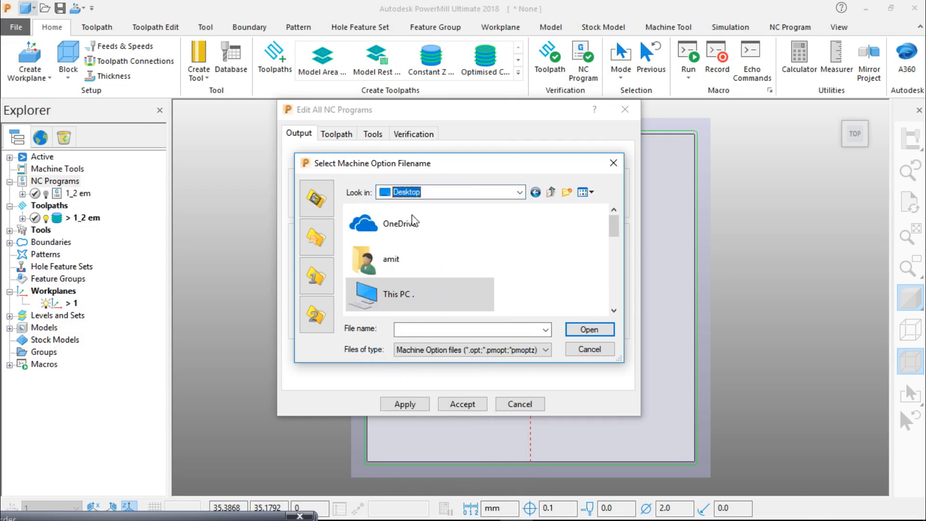
scroll(474, 283, down, 10)
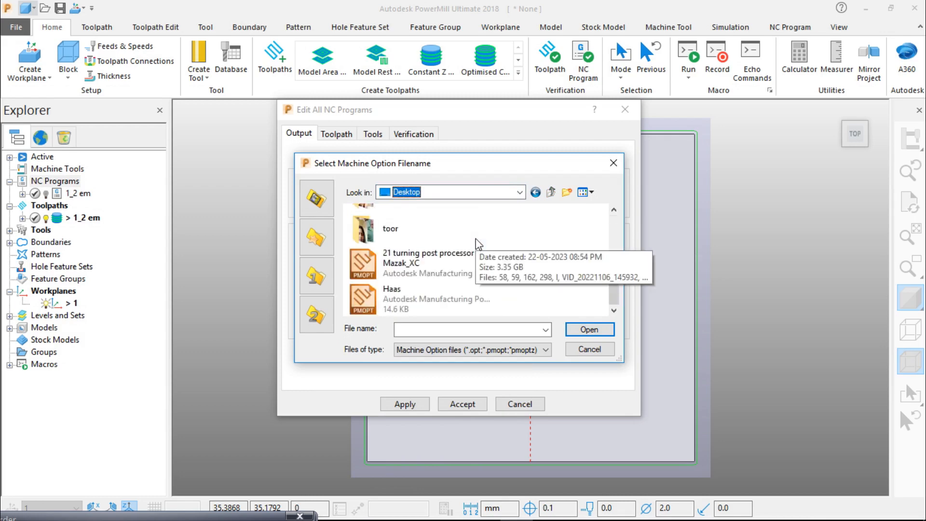
mouse_move(444, 297)
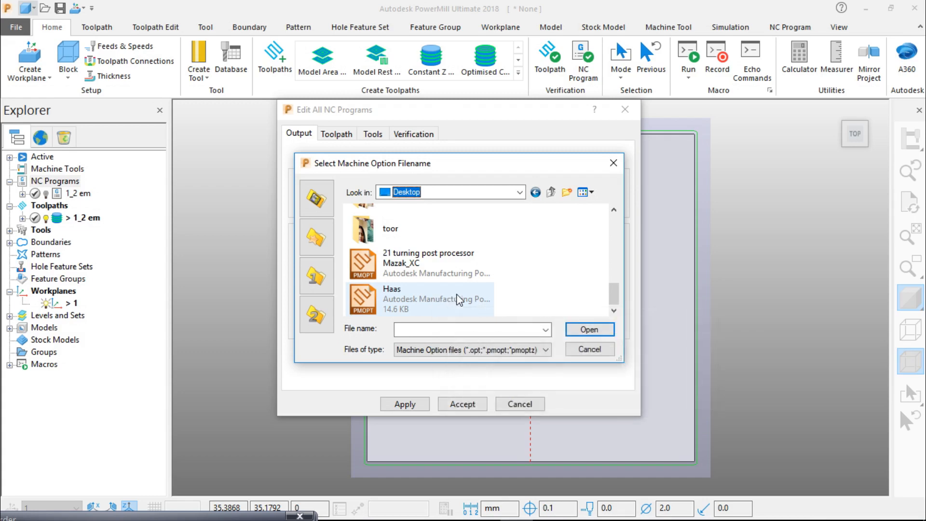
click(409, 300)
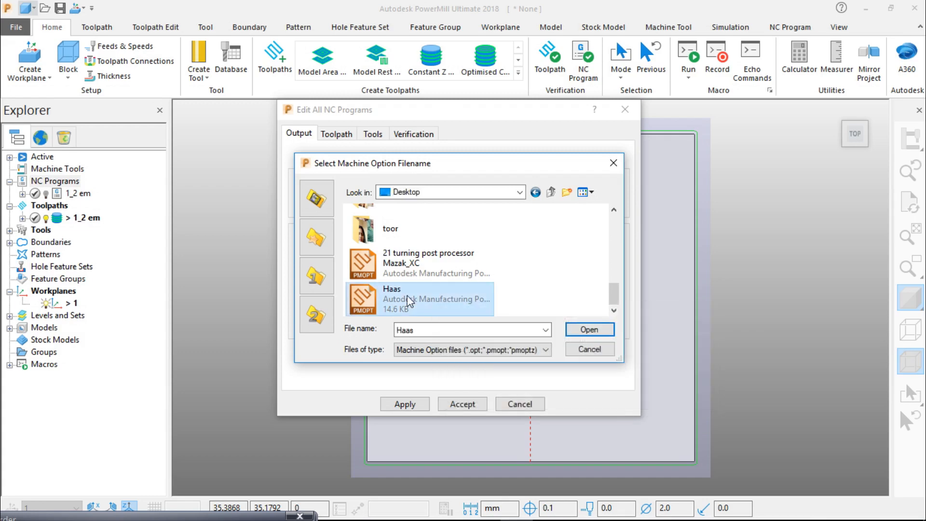
click(602, 329)
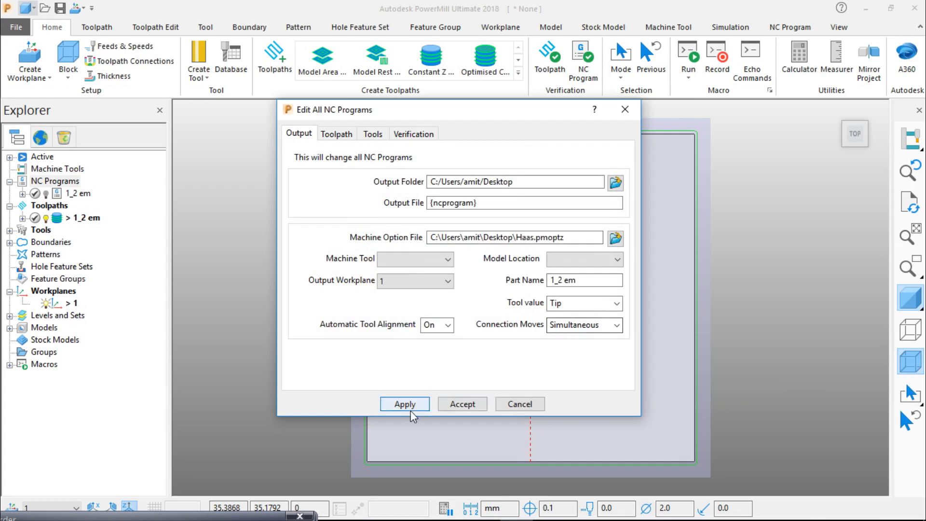
click(463, 404)
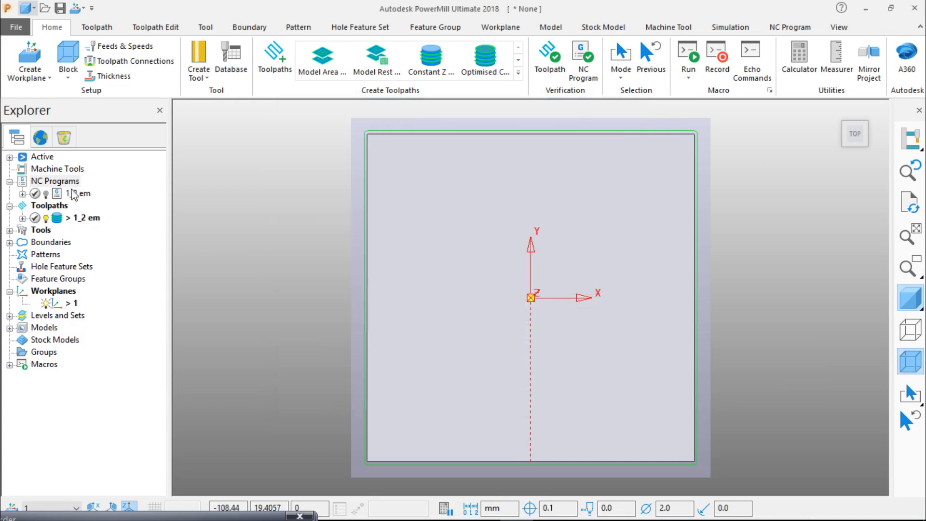
Write all NC programs, close the information report and switch to the Windows desktop where the output file is saved.
click(67, 182)
right_click(67, 183)
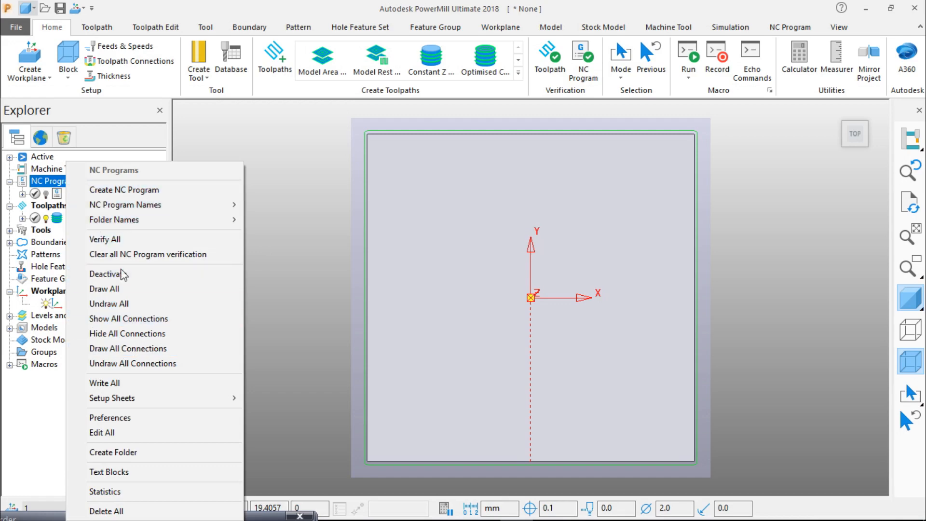
click(137, 386)
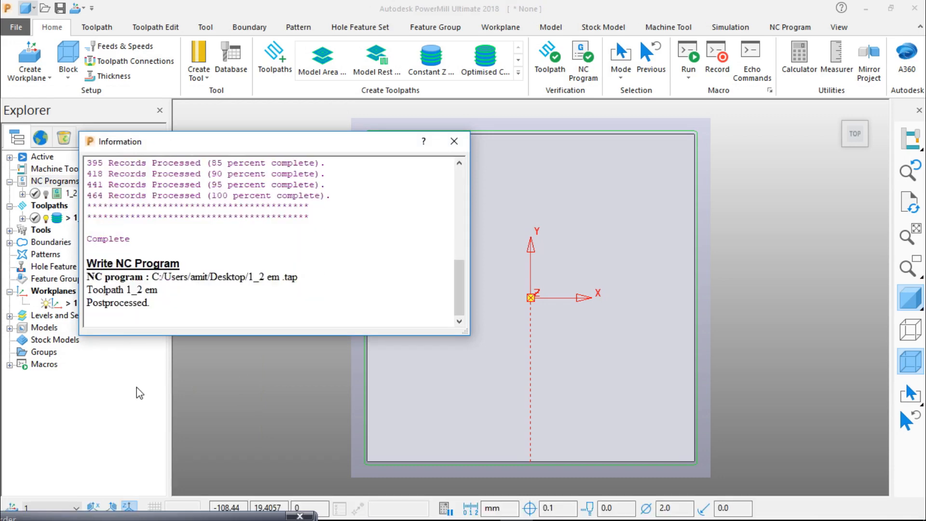
click(454, 140)
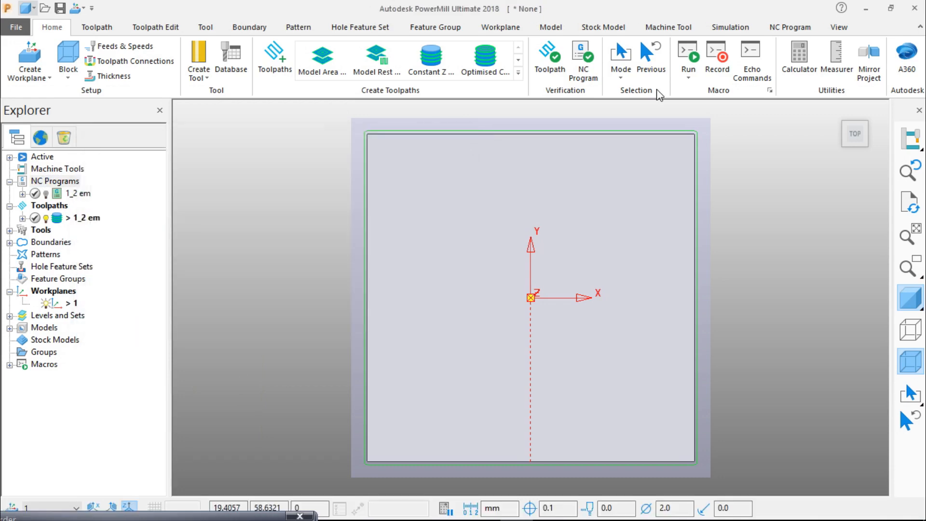
click(865, 8)
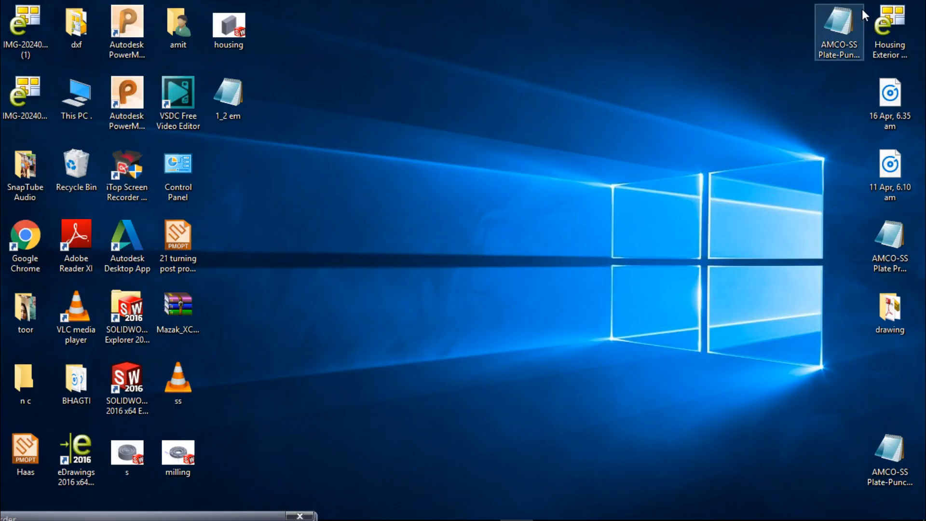
Rename the 1_2 em output file on the desktop as 1.
click(235, 120)
click(233, 117)
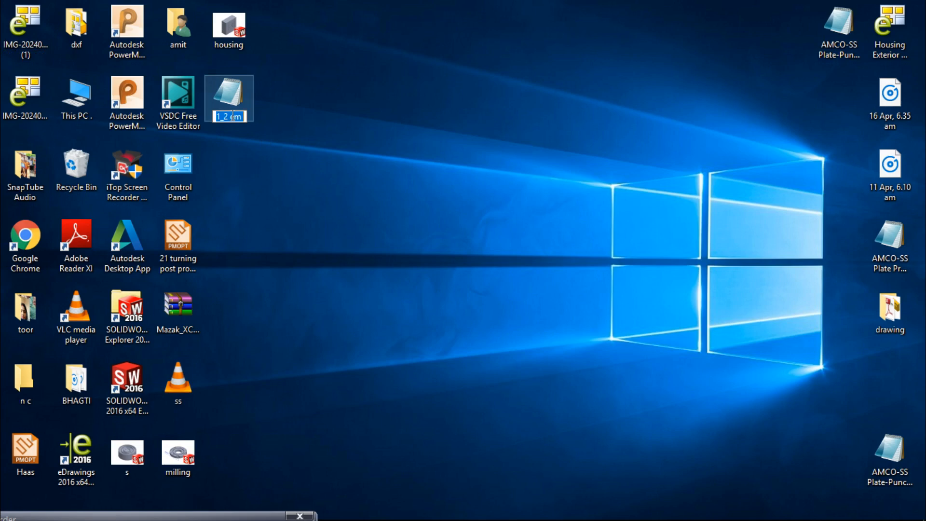
text(1)
key(Return)
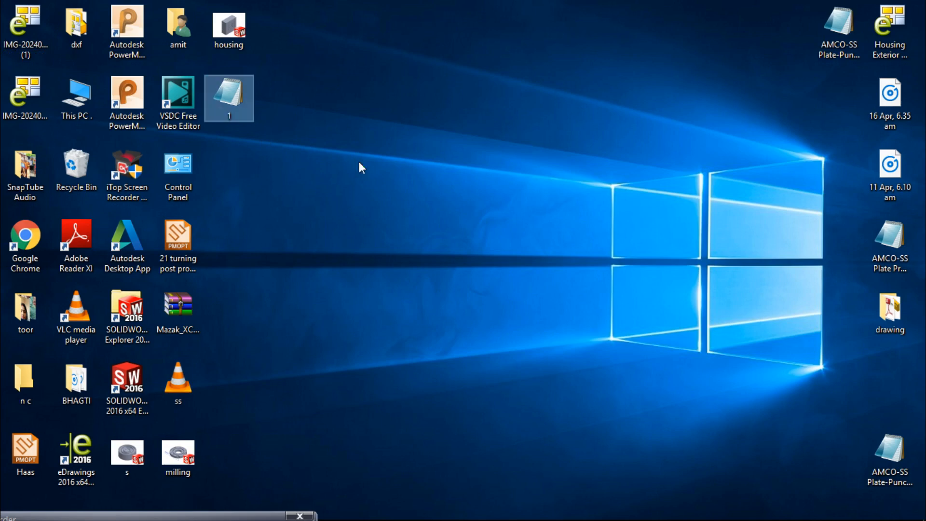
click(231, 116)
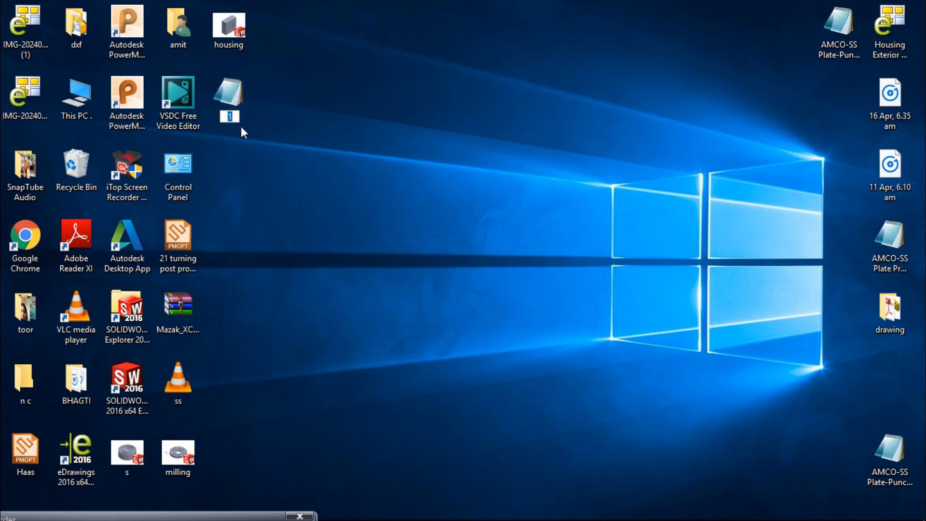
click(235, 116)
key(Return)
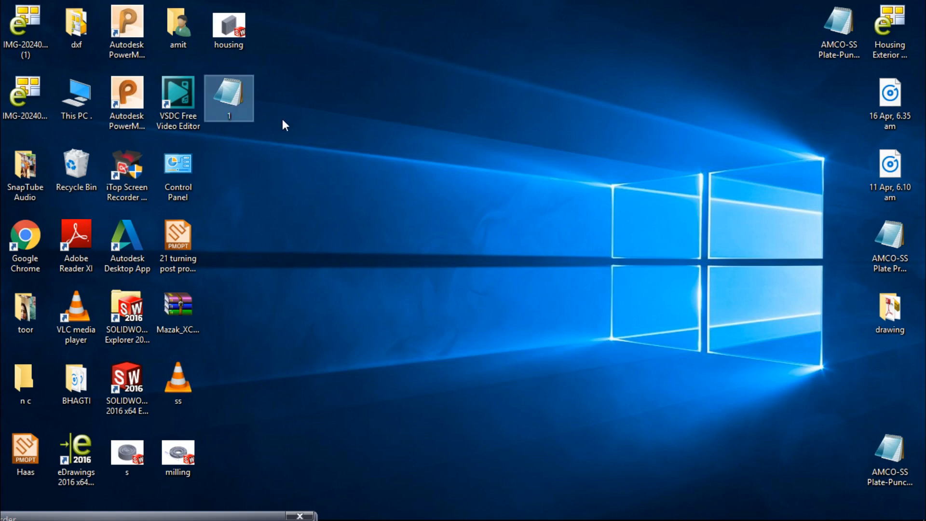
Open the NC file 1 and delete the % character from its first line.
double_click(236, 102)
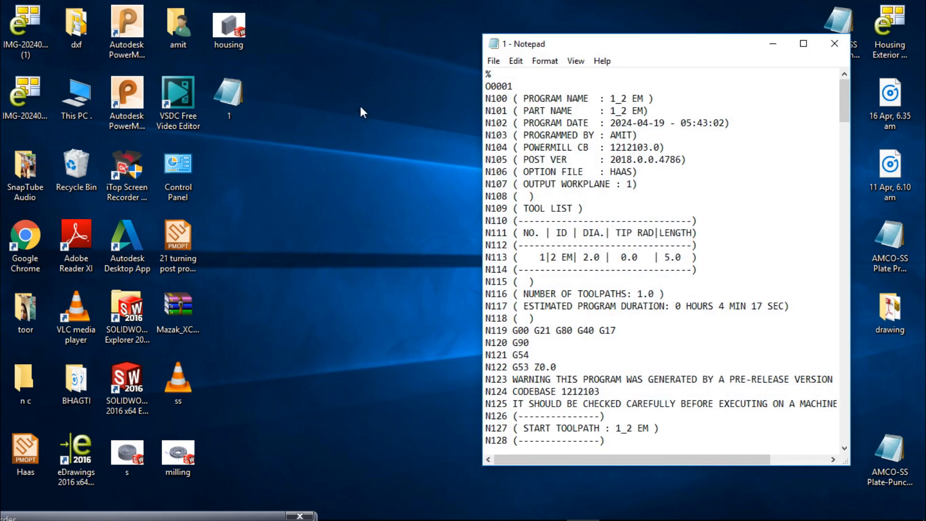
drag(492, 76, 465, 76)
key(Delete)
Save the edited program as a text document named 11 on the Desktop and close it.
click(493, 62)
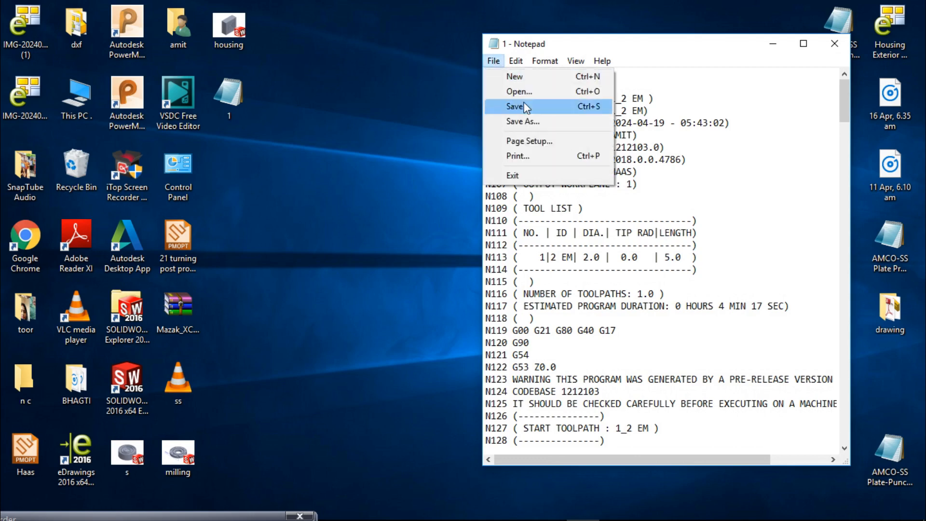
click(531, 121)
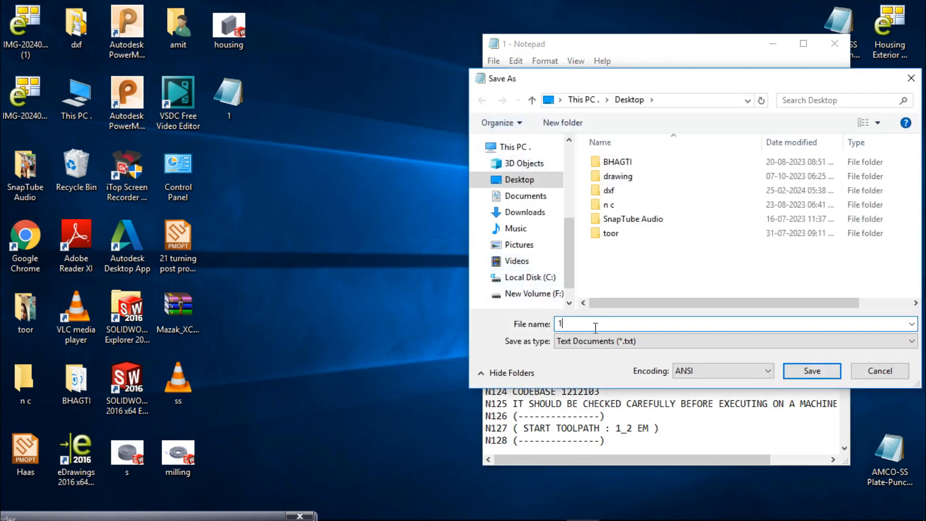
text(1)
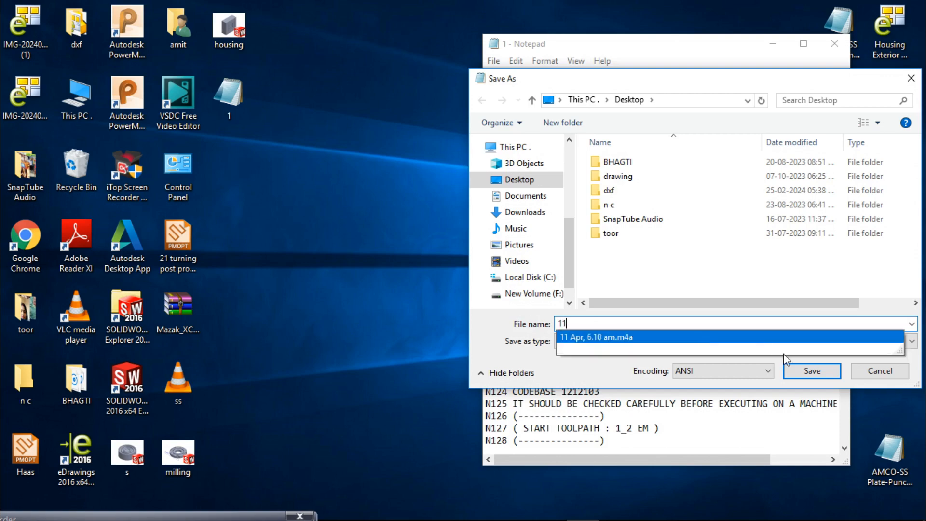
click(814, 371)
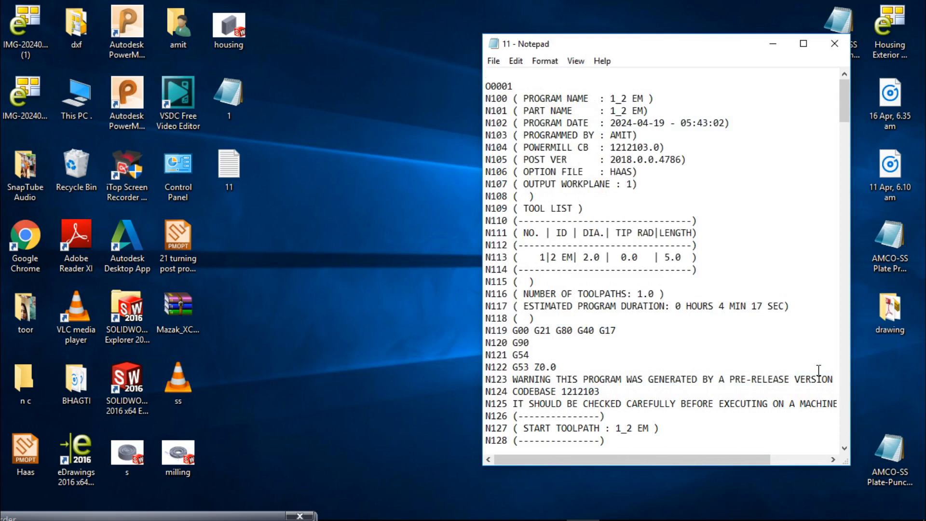
click(834, 43)
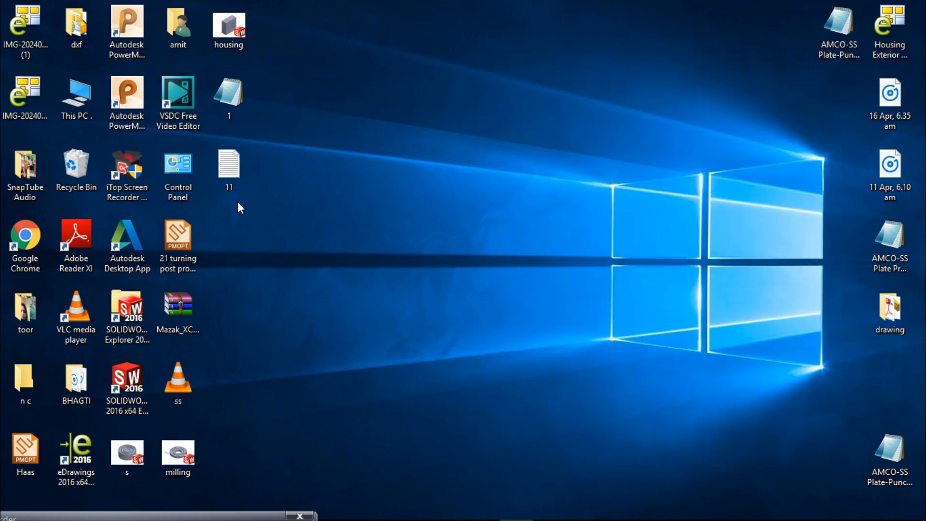
Open the text file 11, examine the program header and the tool data in lines N130 to N132, and close the file.
double_click(236, 169)
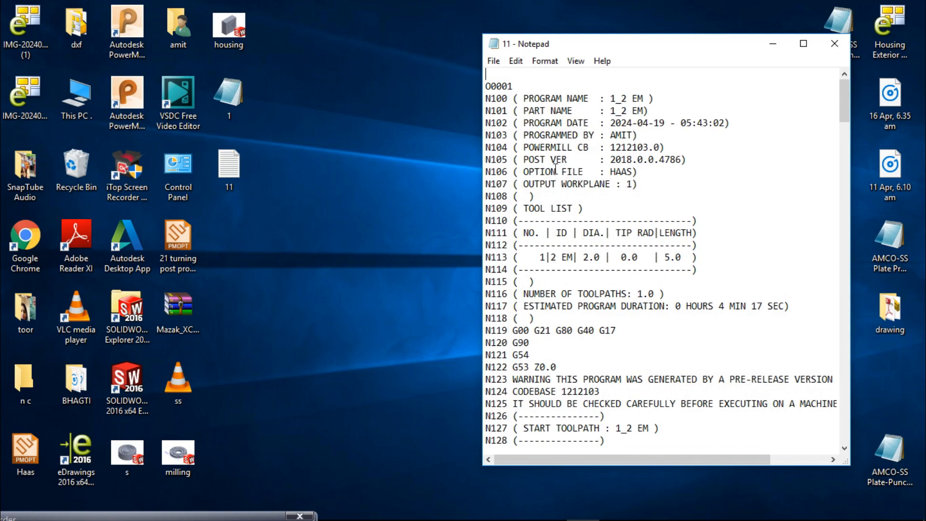
scroll(565, 223, down, 4)
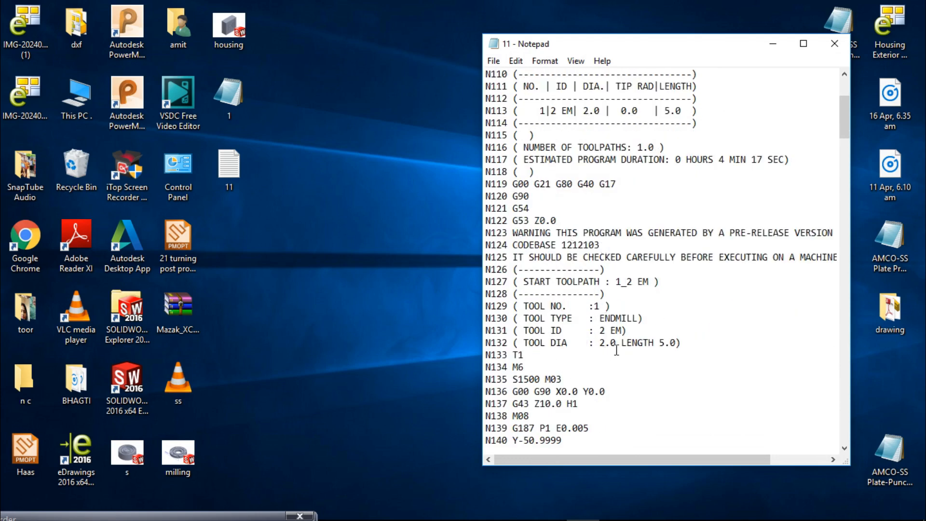
drag(690, 341, 478, 314)
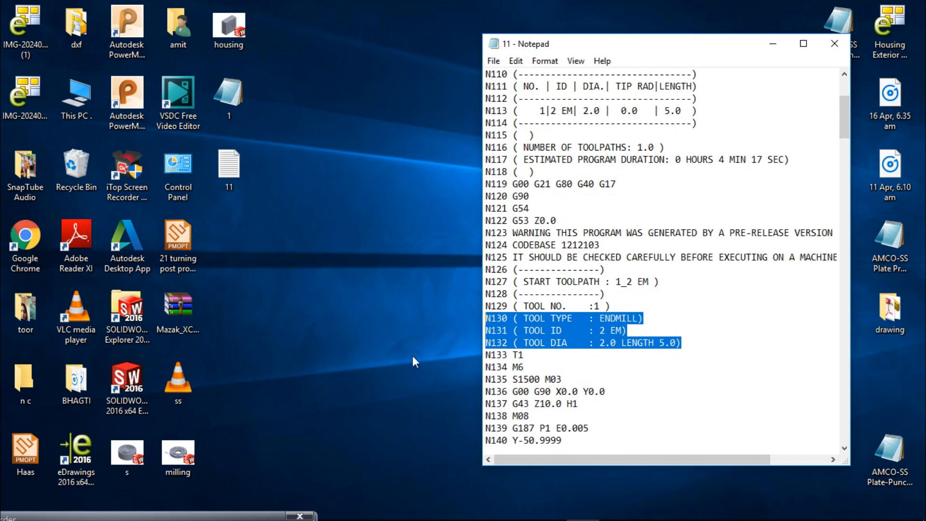
click(399, 354)
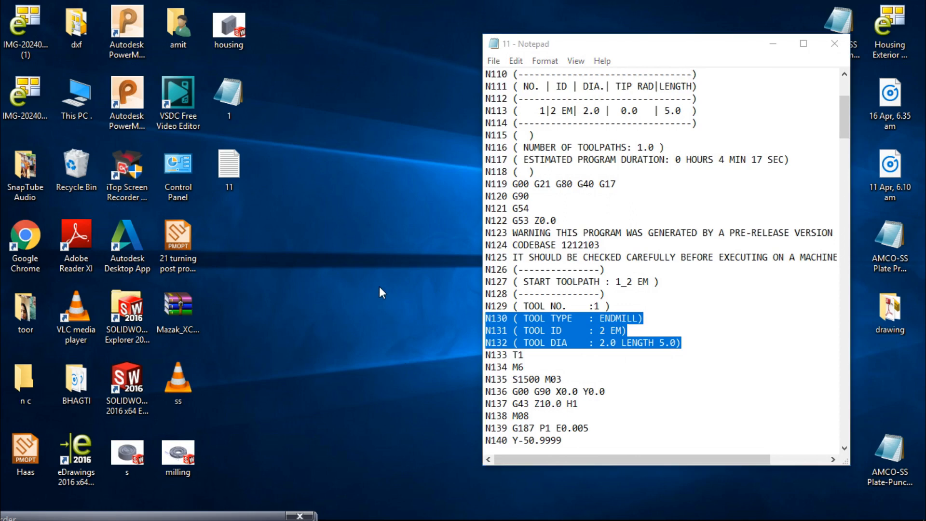
click(834, 43)
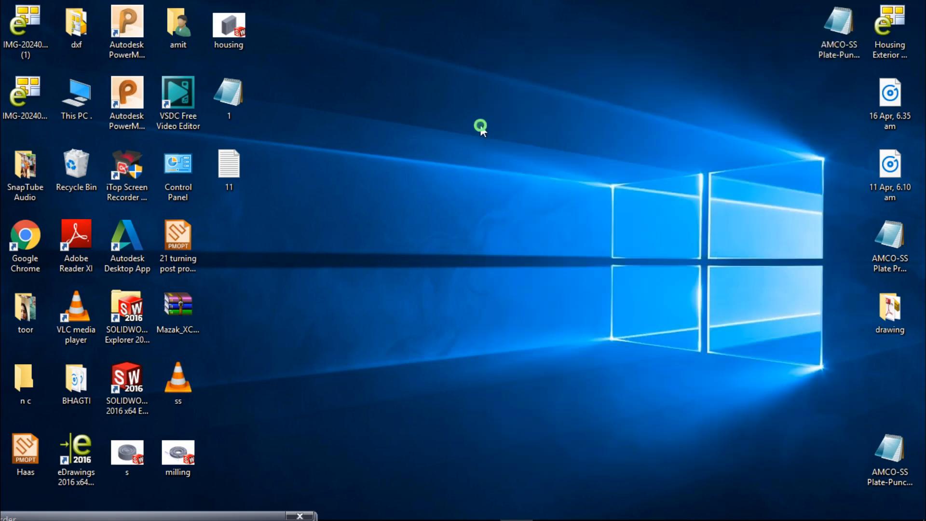
right_click(479, 132)
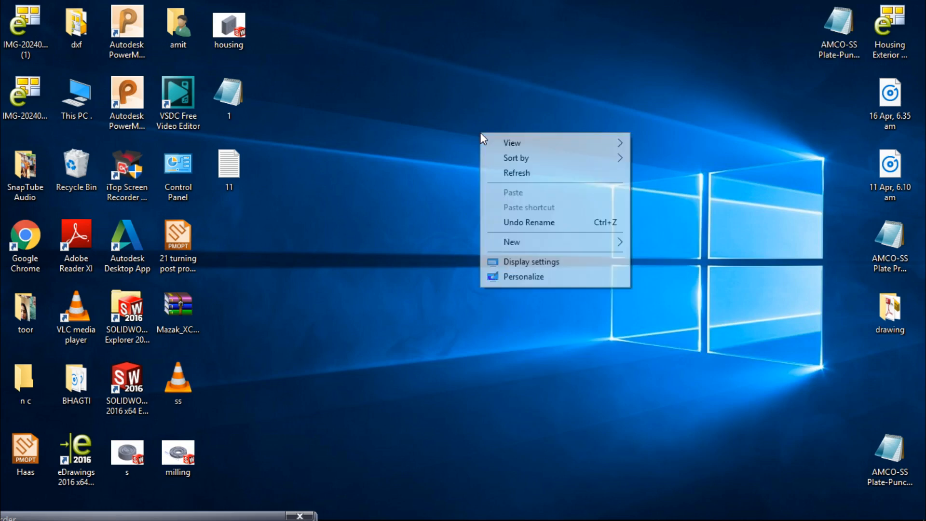
click(535, 173)
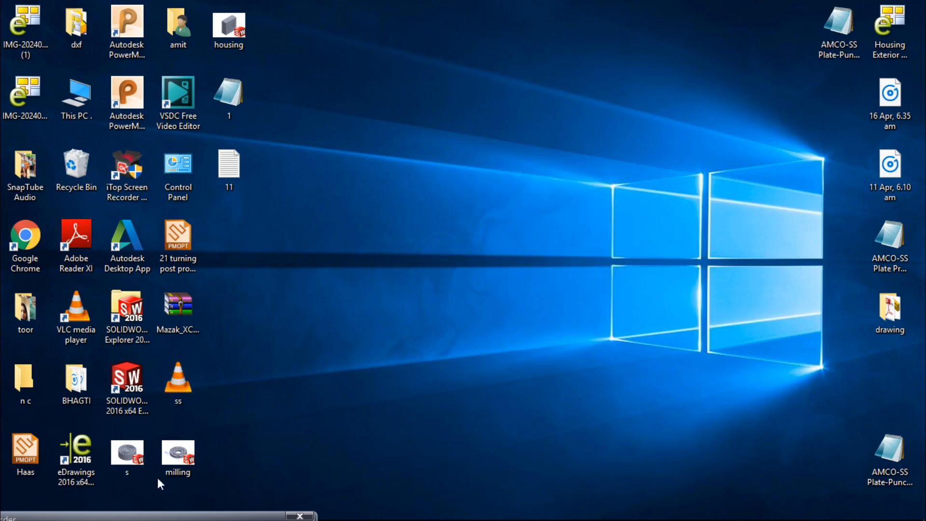
click(164, 517)
drag(252, 423, 346, 216)
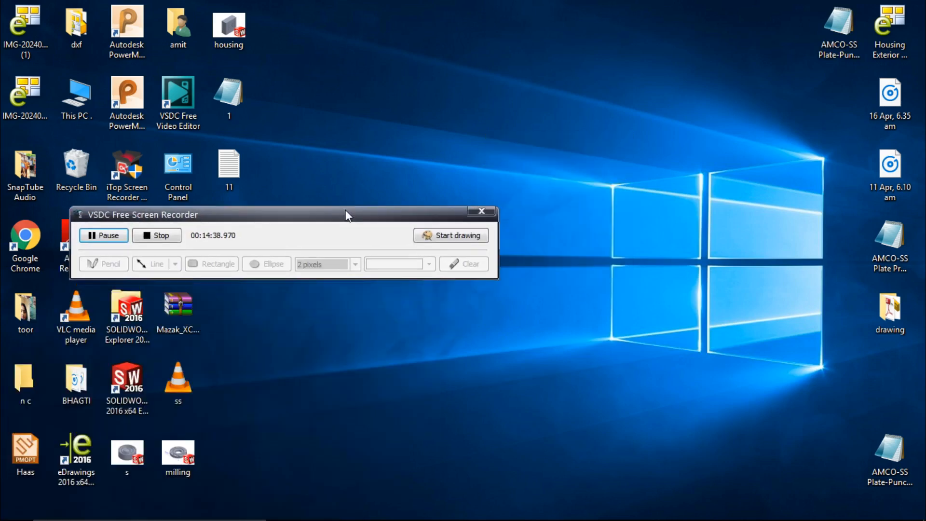